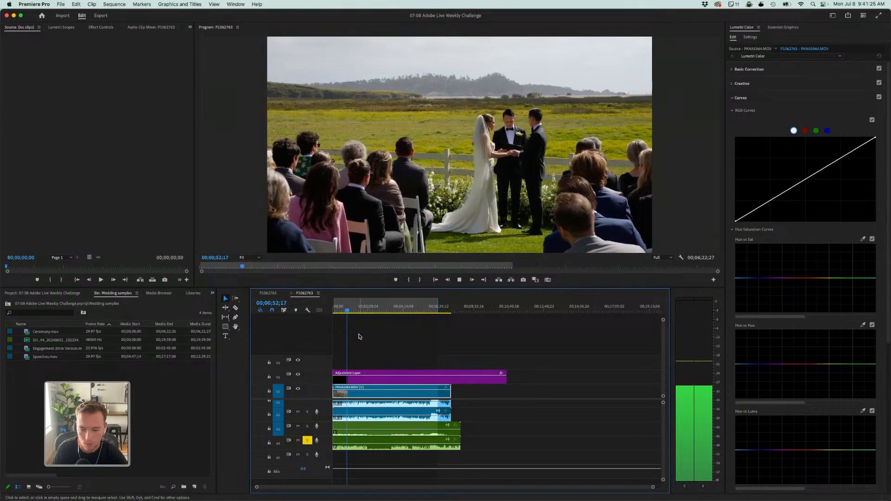
# - Raise the soloed audio clip's volume from a keyframe at about 00;00;49 and listen to the louder section
pyautogui.press('space')
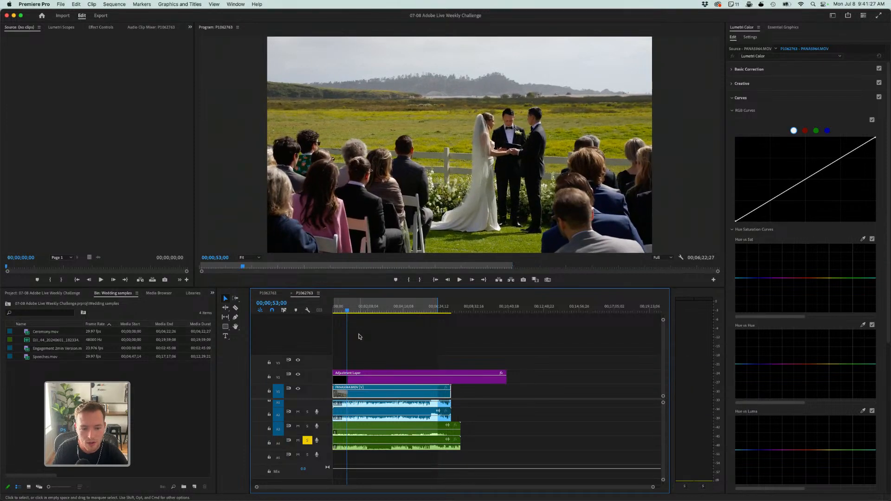
pyautogui.press('=')
pyautogui.press('=')
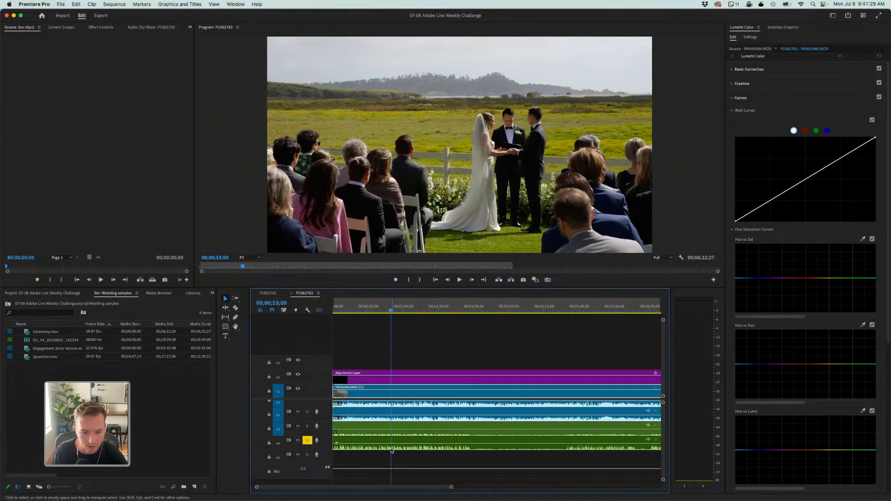
pyautogui.press('=')
pyautogui.press('=')
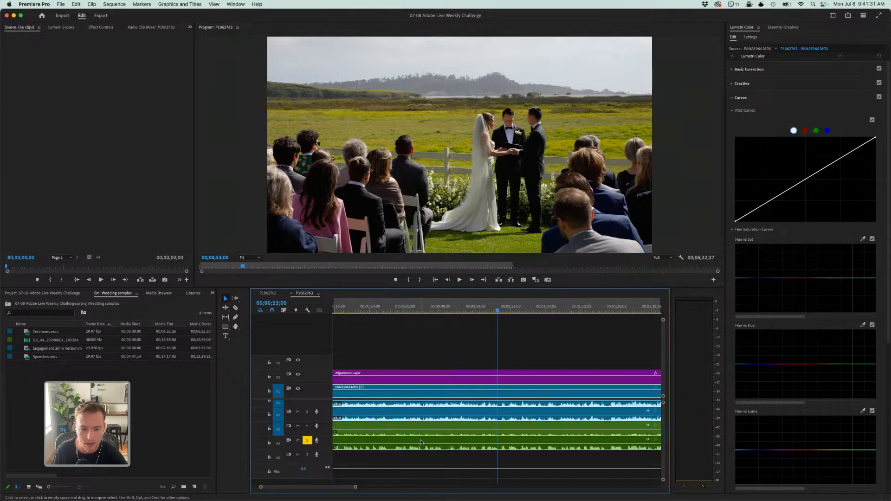
pyautogui.click(481, 446)
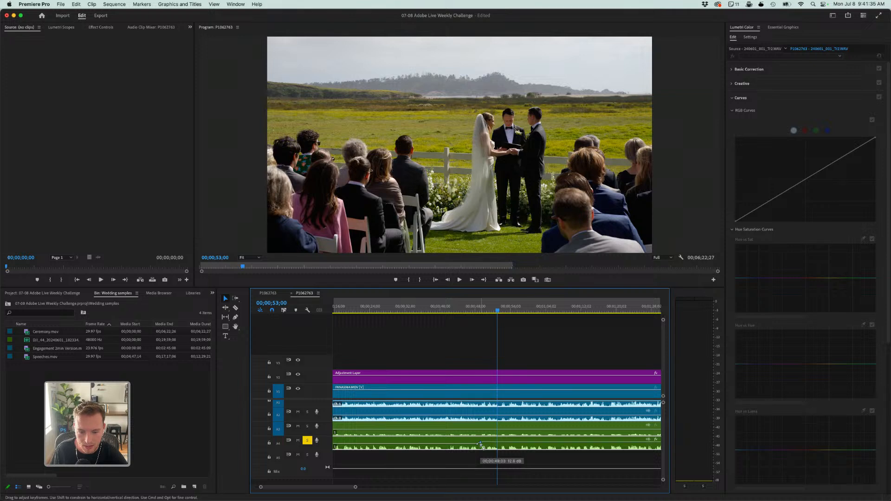
pyautogui.press('space')
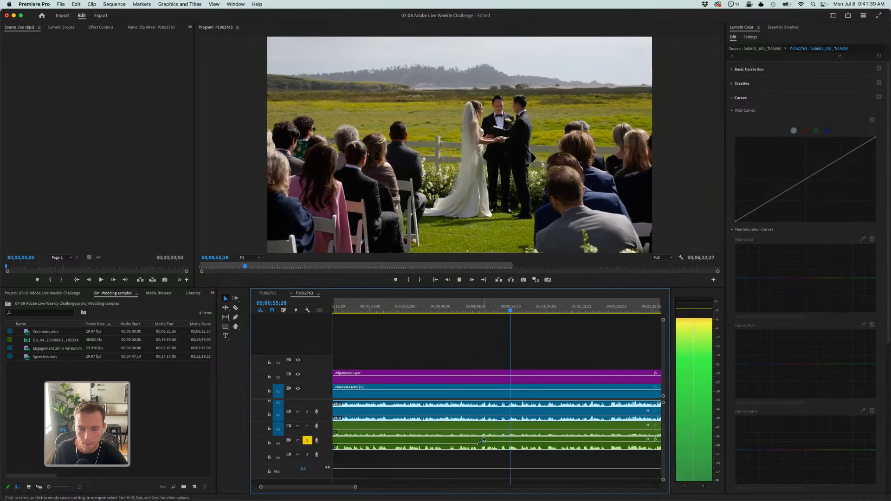
pyautogui.press('space')
# - Search the audio effects for "hard" and apply Hard Limiter to the clip on the soloed audio track
pyautogui.click(212, 293)
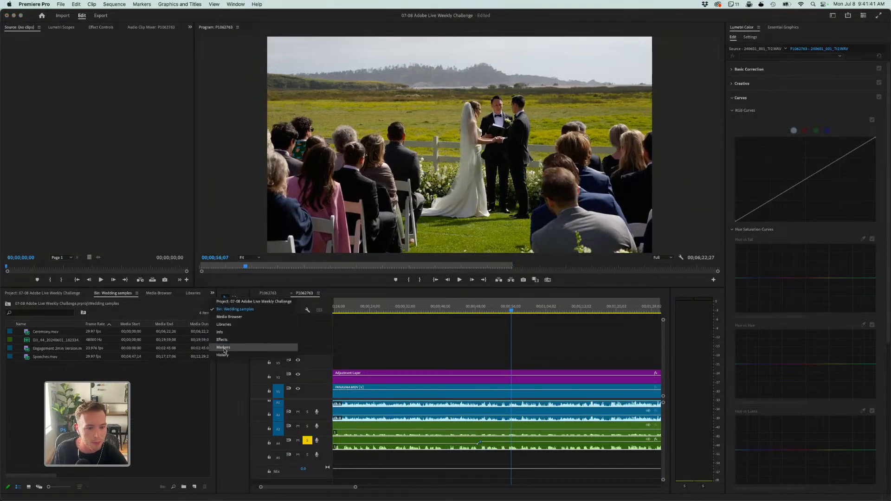
pyautogui.click(223, 349)
pyautogui.click(42, 302)
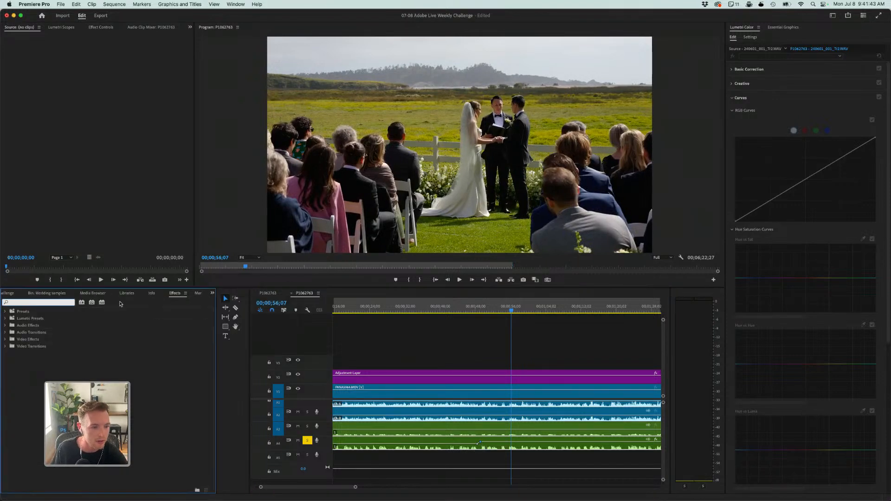
pyautogui.write('hard')
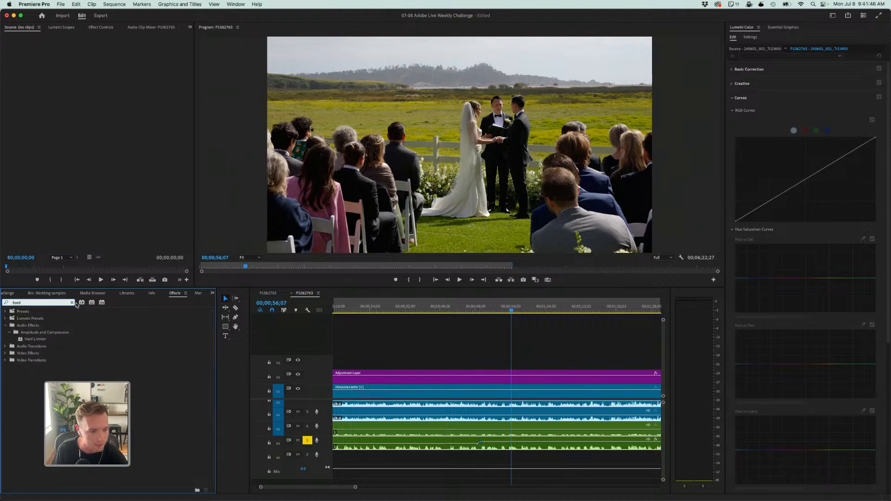
pyautogui.moveTo(35, 339); pyautogui.dragTo(387, 451)
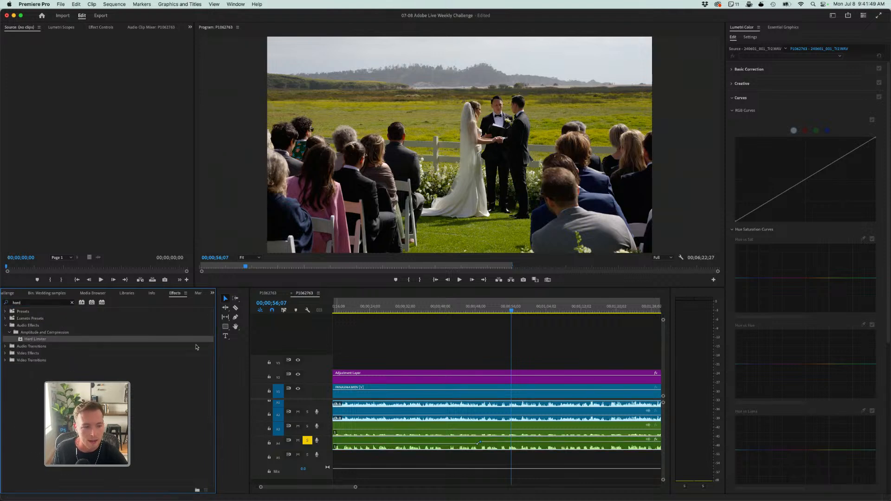
pyautogui.click(417, 457)
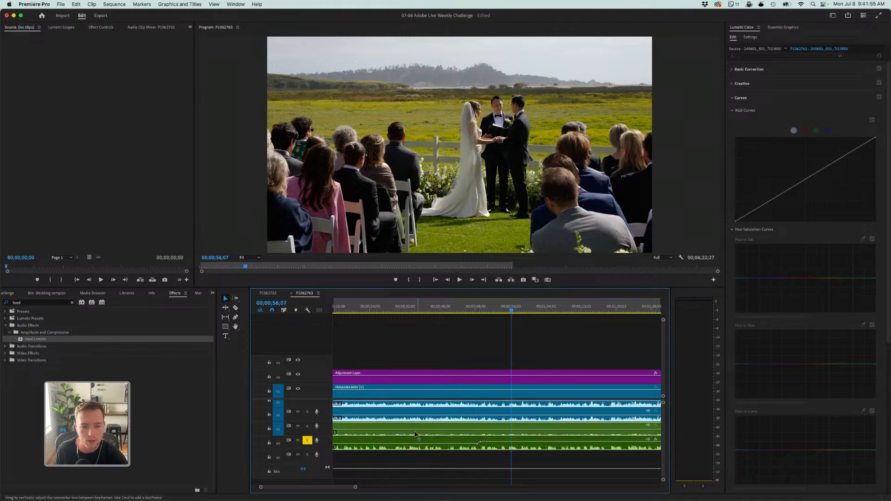
# - Set the clip's Hard Limiter to the "Limit to -3dB" preset in its custom setup
pyautogui.click(100, 27)
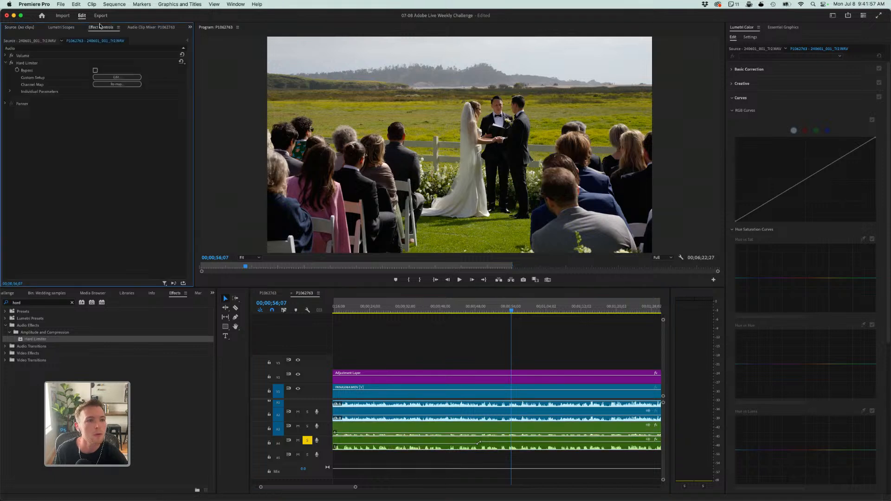
pyautogui.click(118, 77)
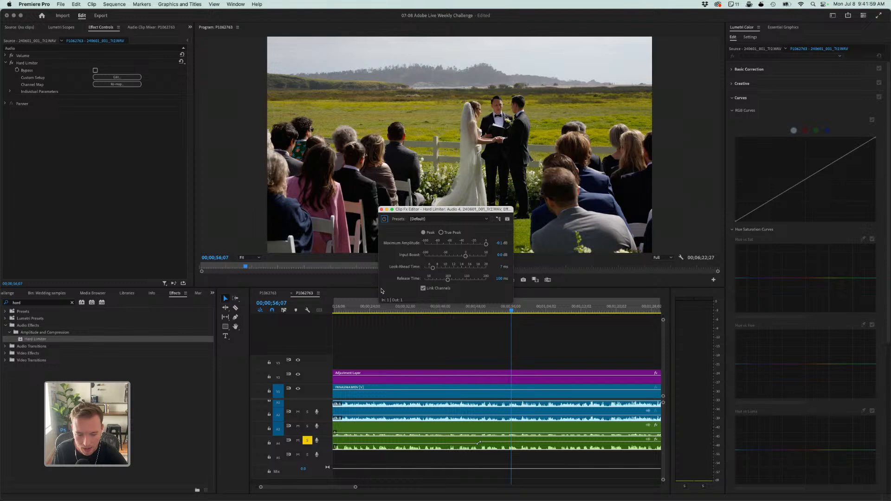
pyautogui.click(425, 219)
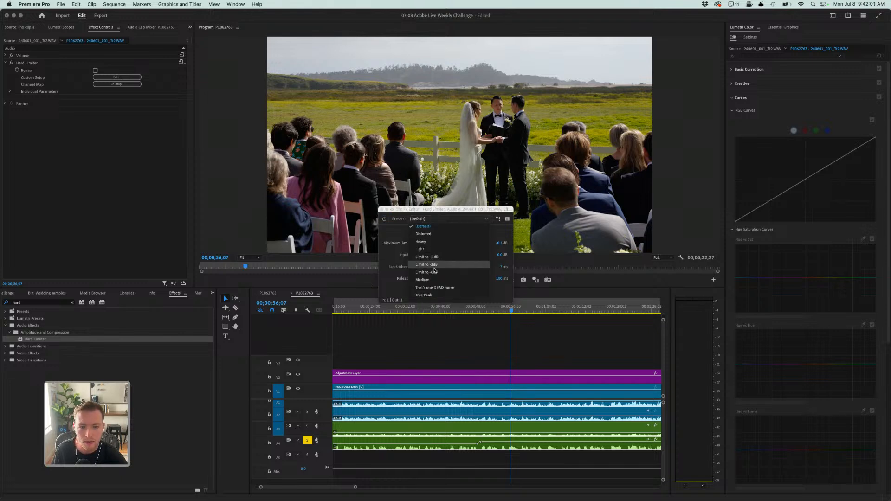
pyautogui.click(435, 266)
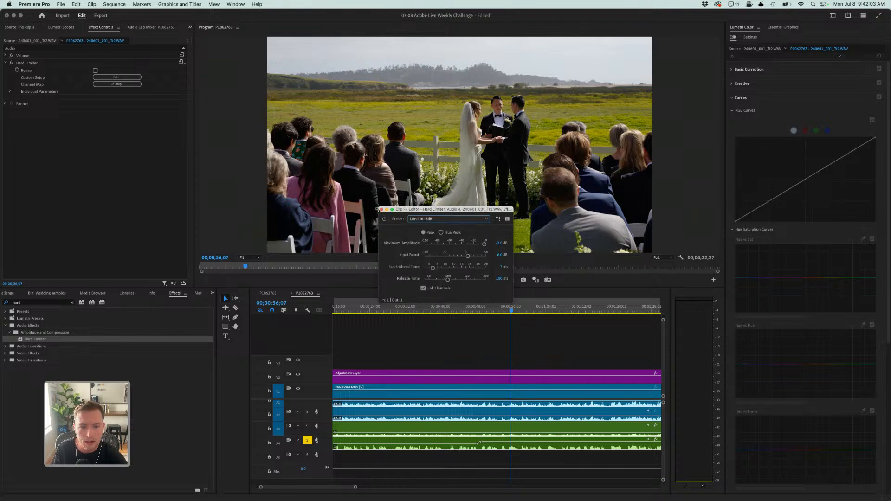
pyautogui.click(381, 210)
# - Listen to the limited audio from about 00;00;49, readjust the clip's volume keyframe there and play it again
pyautogui.click(504, 339)
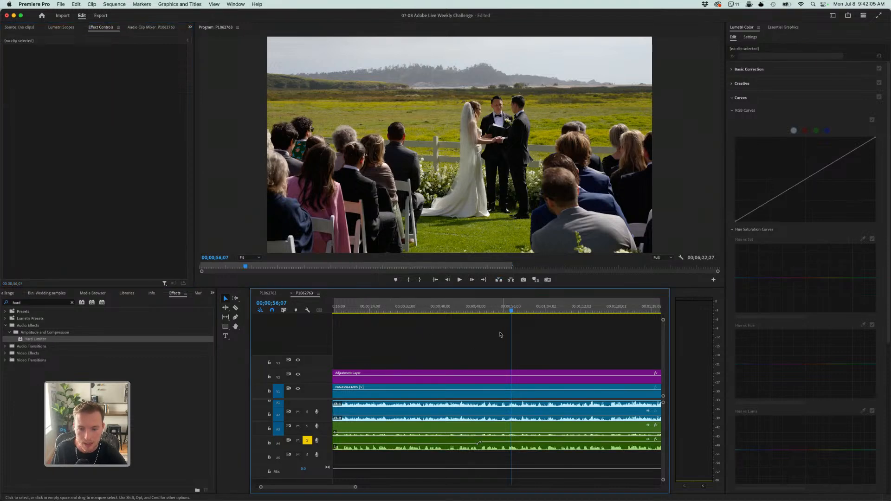
pyautogui.click(483, 312)
pyautogui.press('space')
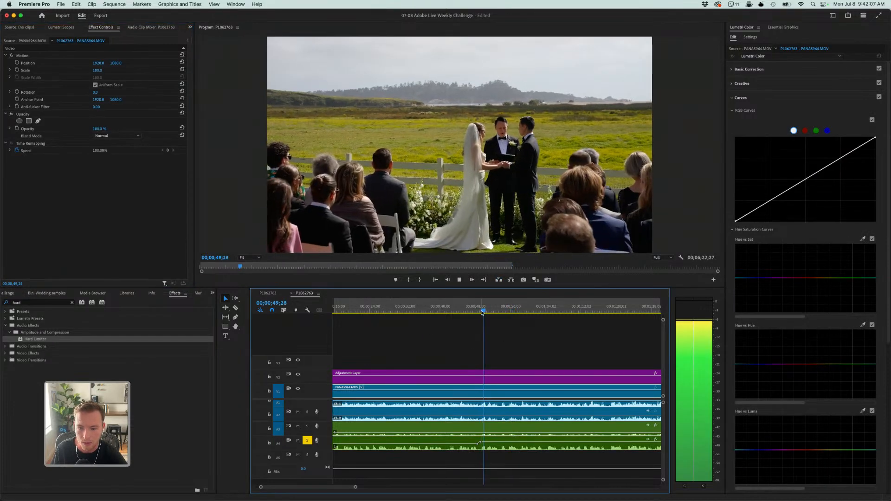
pyautogui.press('space')
pyautogui.click(482, 445)
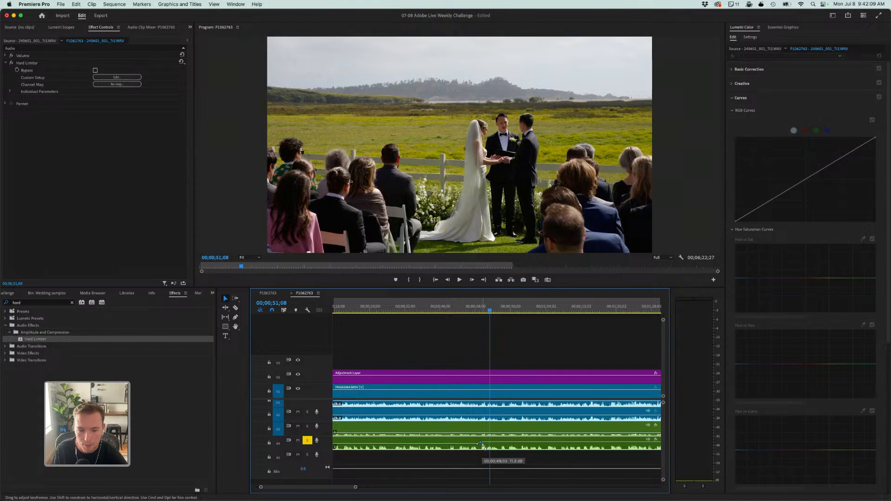
pyautogui.press('space')
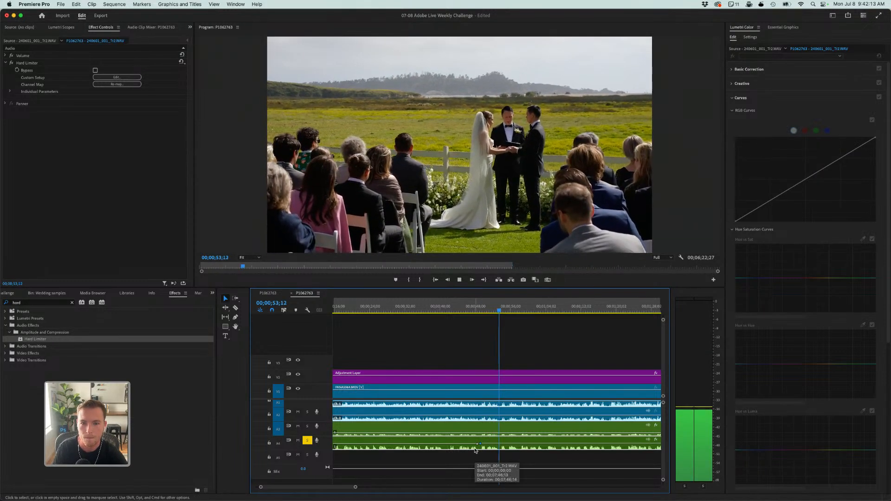
pyautogui.press('XF86AudioRaiseVolume')
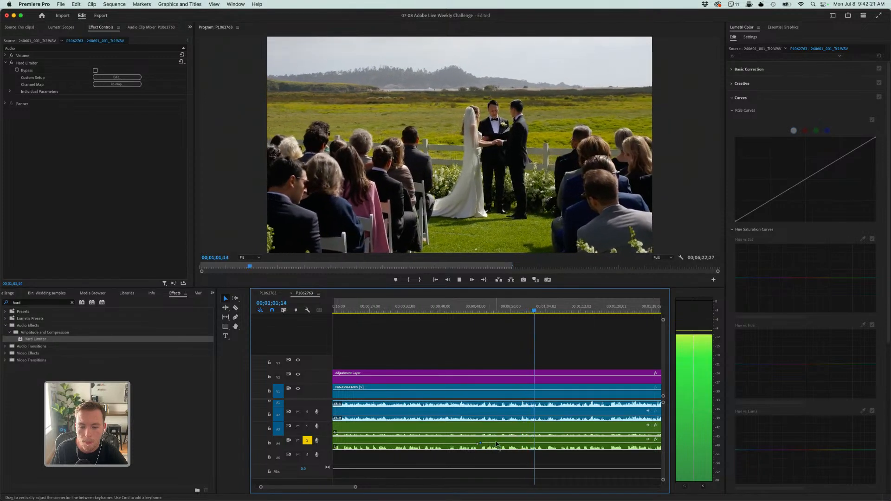
# - Split the soloed audio clip at about 00;00;49 and 00;01;07 and select the segment between the cuts
pyautogui.press('space')
pyautogui.press('c')
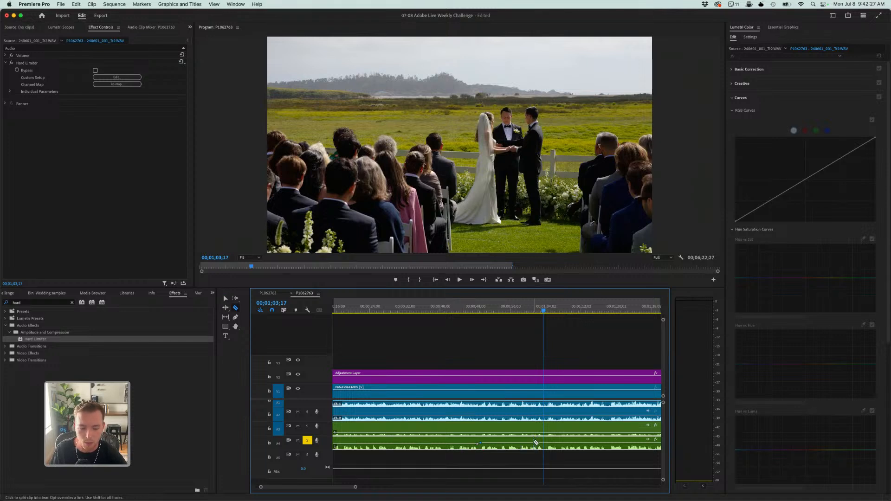
pyautogui.click(478, 446)
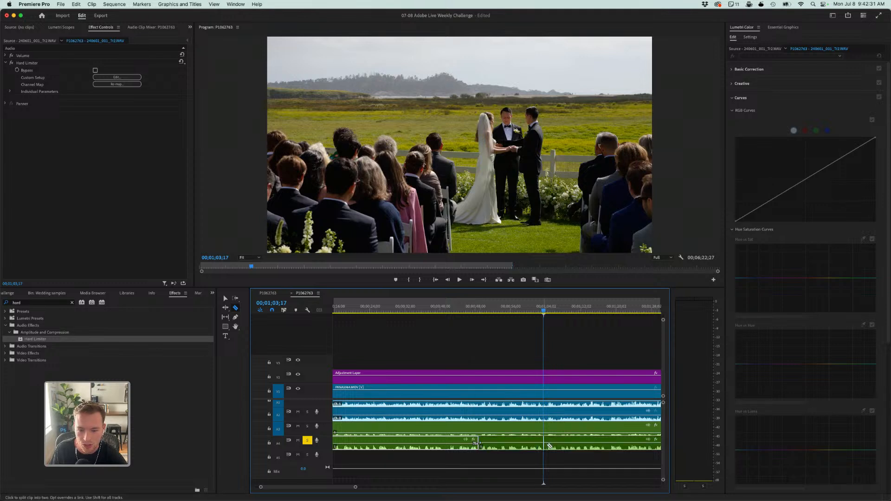
pyautogui.press('v')
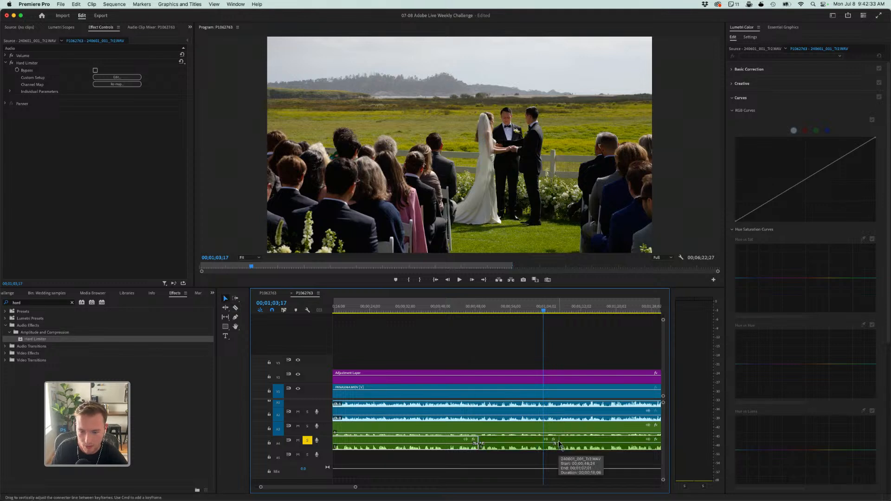
pyautogui.press('\\')
pyautogui.press('\\')
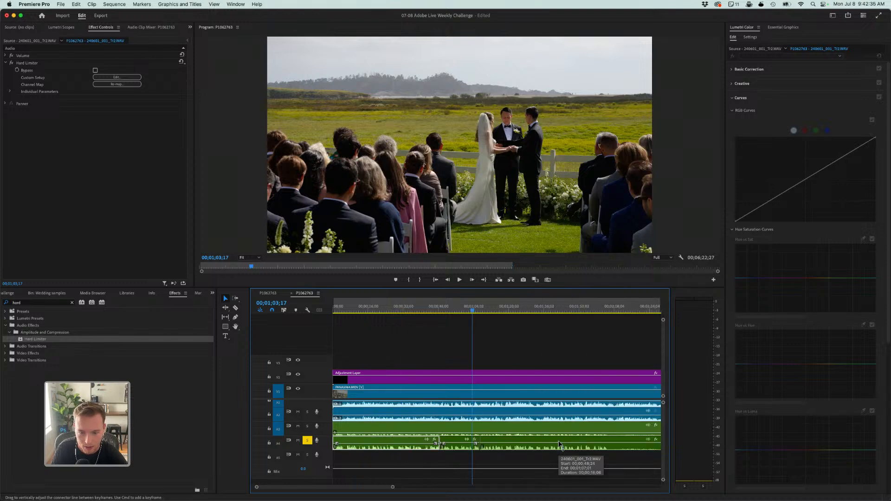
pyautogui.click(457, 448)
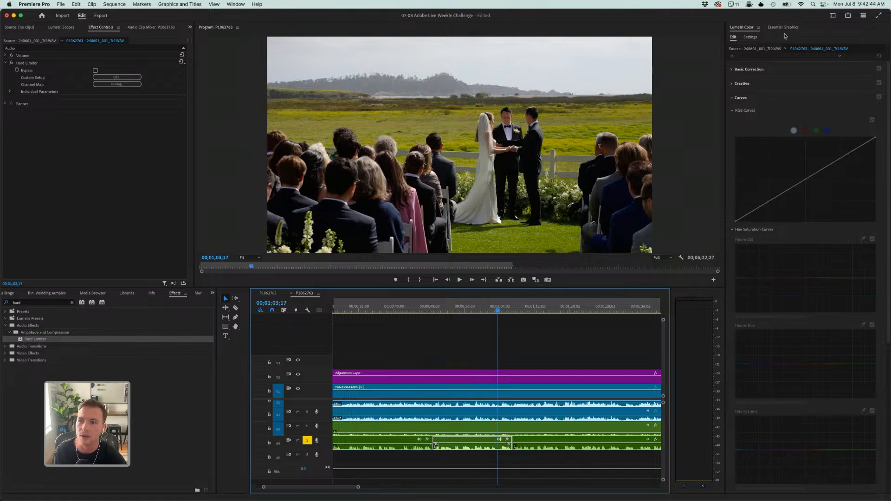
# - In the Audio workspace, tag the selected audio segment as Dialogue and apply Enhance Speech to it
pyautogui.click(833, 16)
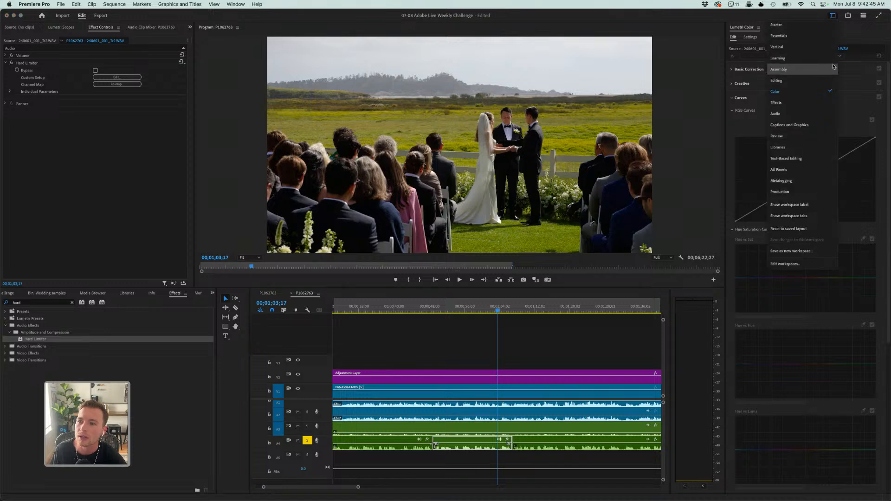
pyautogui.click(792, 113)
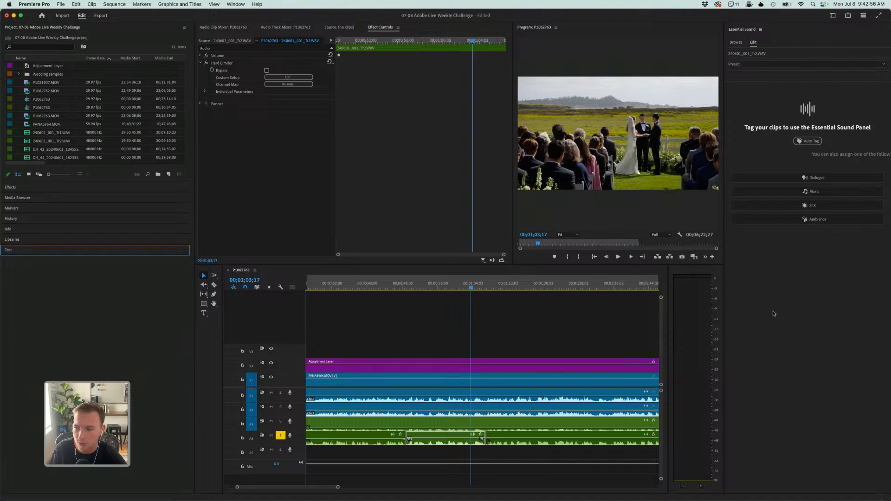
pyautogui.click(808, 179)
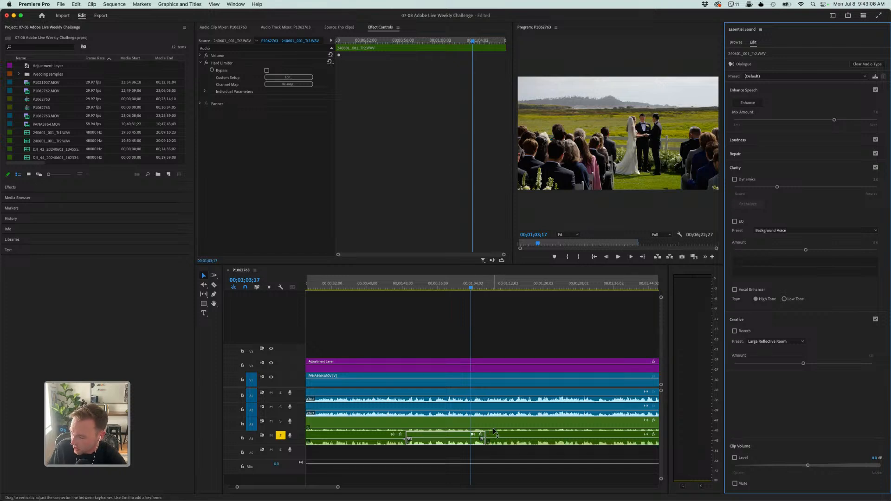
pyautogui.hscroll(-3, 495, 432)
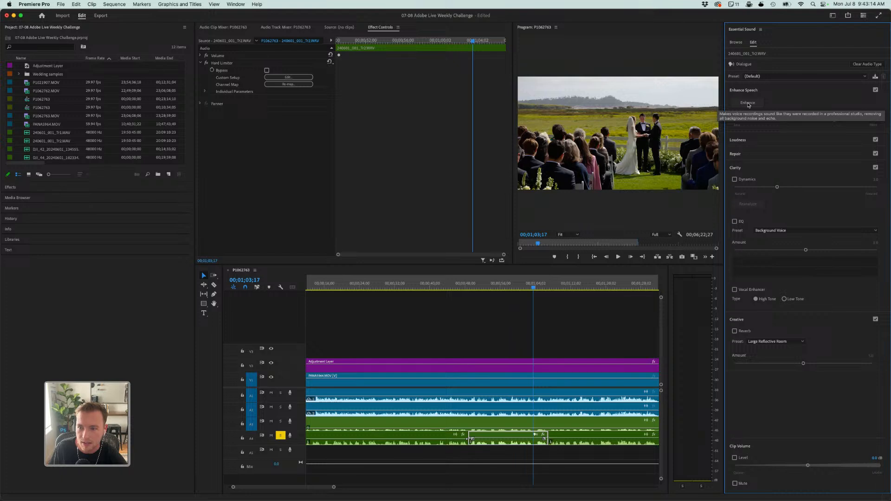
pyautogui.click(749, 103)
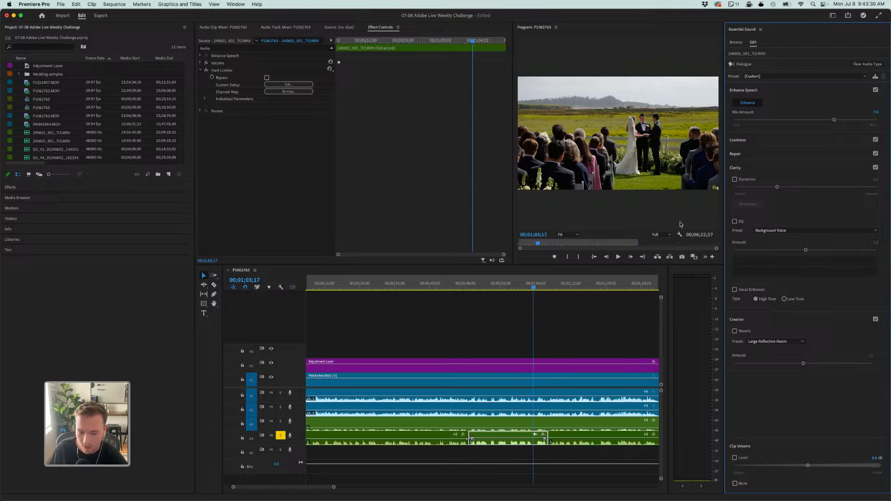
# - Play the enhanced segment across its end into the unenhanced audio to compare how the speech sounds
pyautogui.click(520, 454)
pyautogui.press('space')
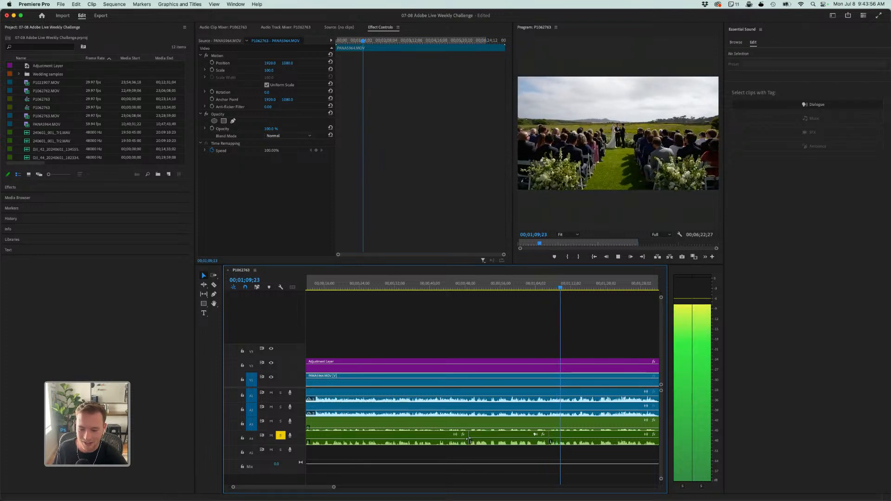
pyautogui.click(474, 289)
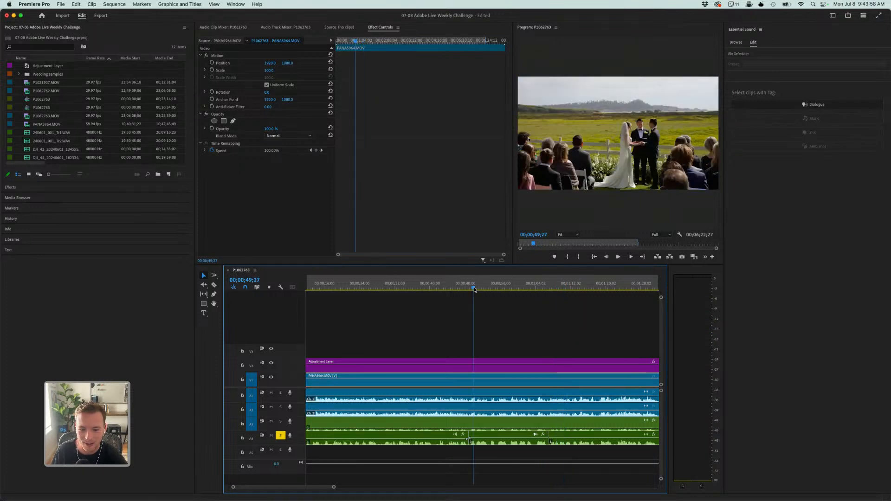
pyautogui.click(521, 289)
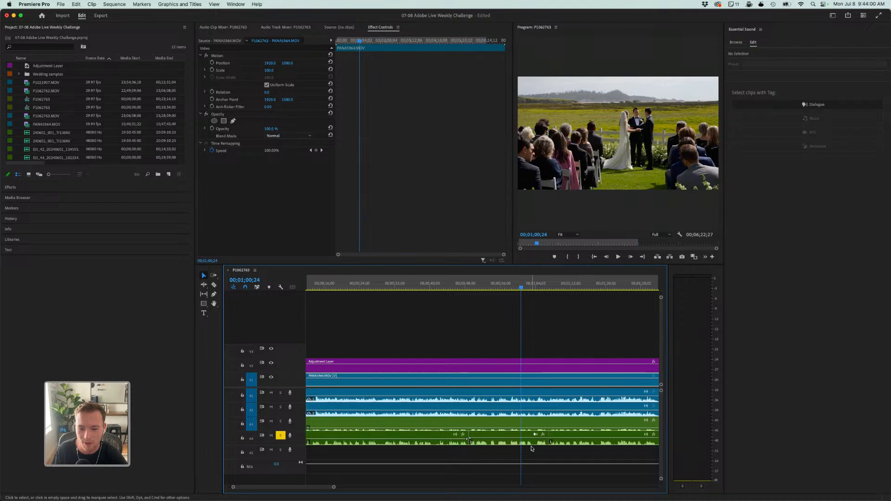
pyautogui.click(534, 446)
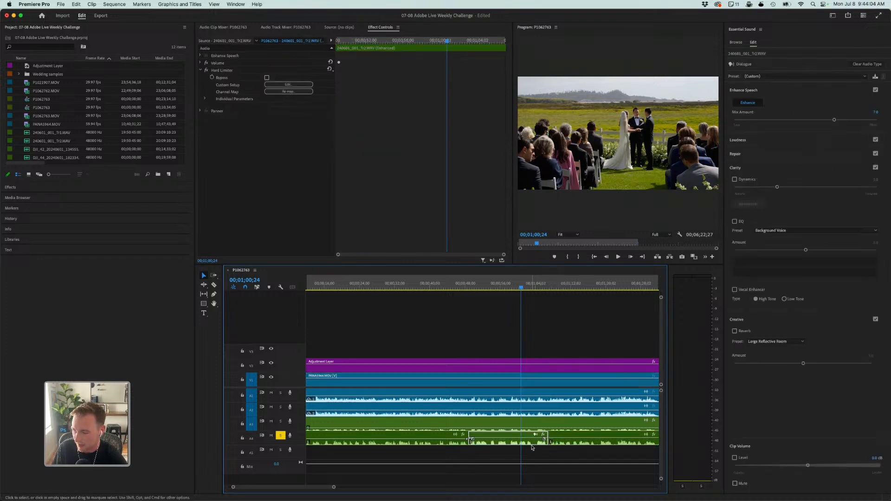
pyautogui.press('space')
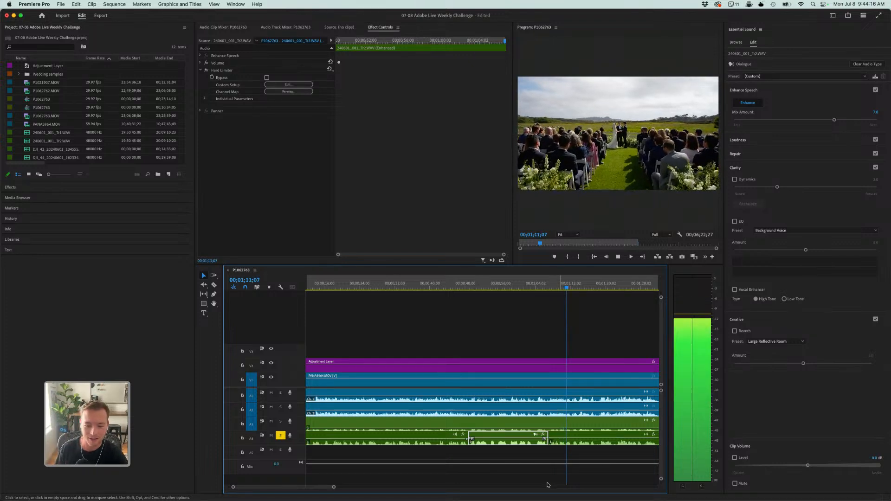
pyautogui.press('space')
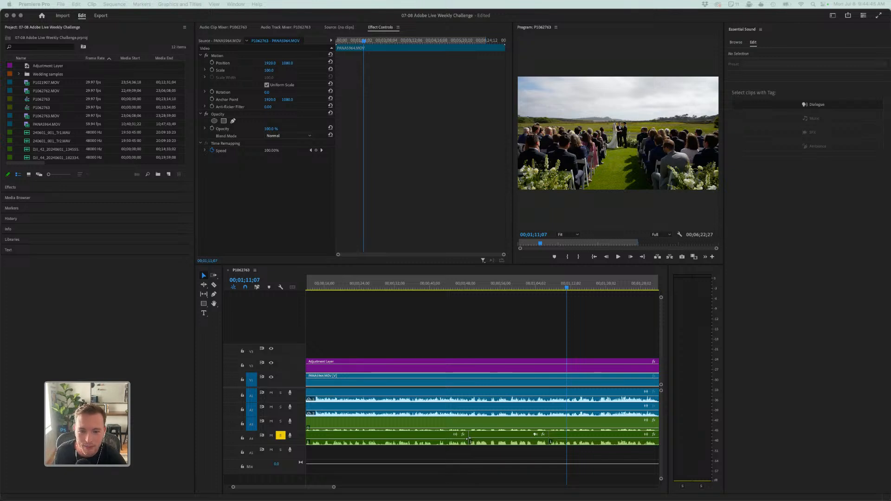
# - Replay the soloed audio from about 00;01;00, past the cut at 00;01;07, to compare enhanced and unenhanced speech
pyautogui.click(502, 286)
pyautogui.click(501, 286)
pyautogui.click(522, 284)
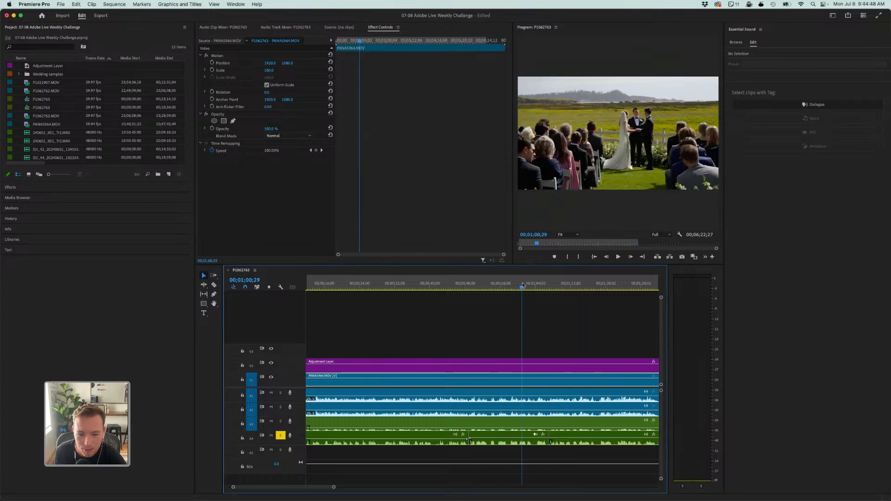
pyautogui.press('j')
pyautogui.press('j')
pyautogui.press('l')
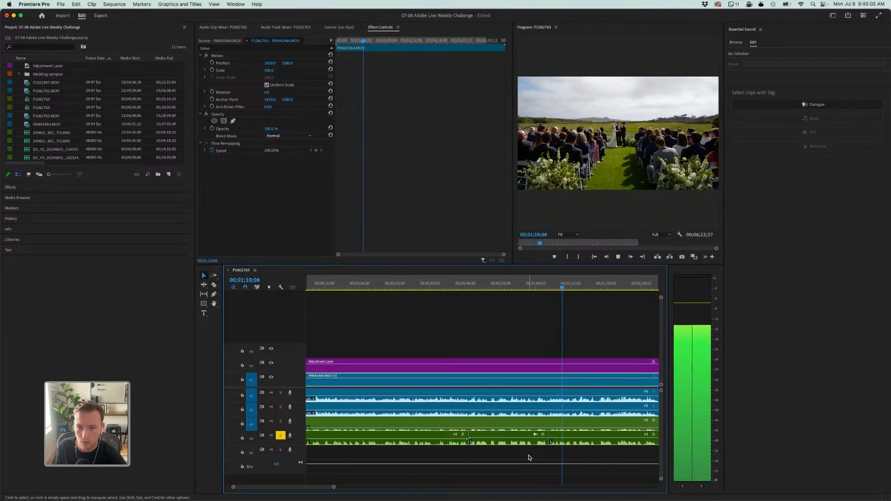
pyautogui.press('space')
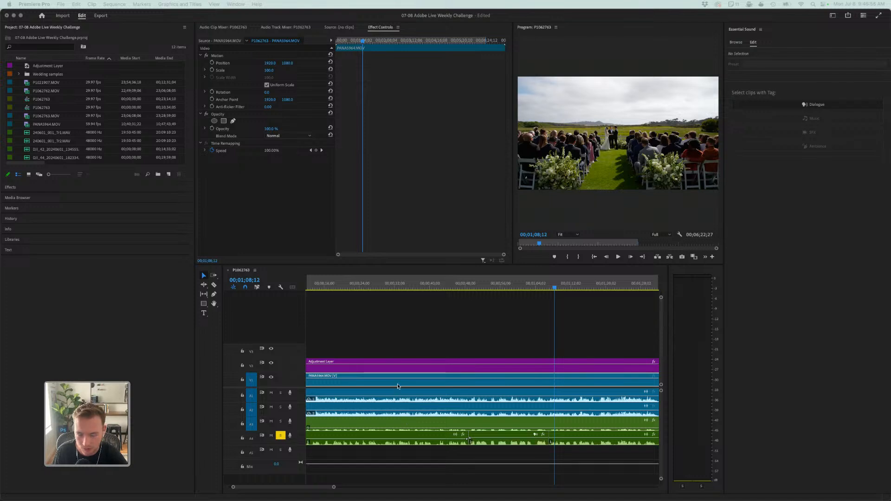
# - Open the Wedding samples bin and create a new sequence from the Engagement 2min Version clip
pyautogui.click(381, 314)
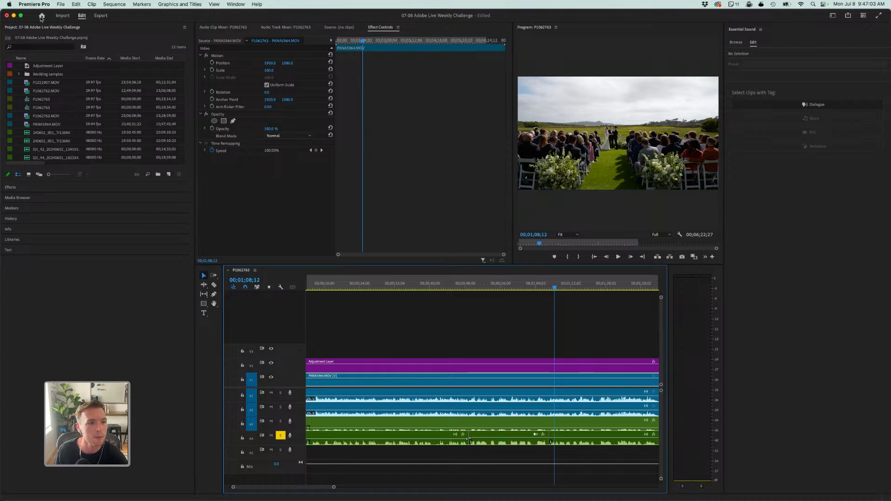
pyautogui.click(46, 75)
pyautogui.click(47, 76)
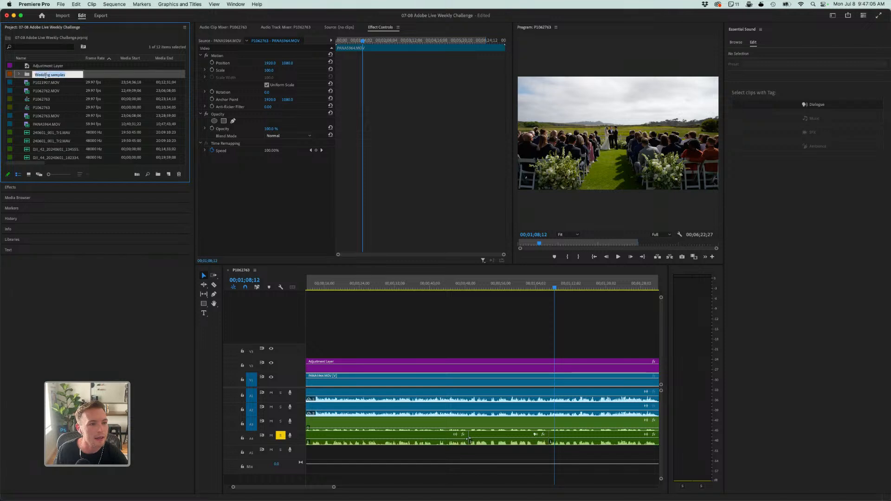
pyautogui.doubleClick(31, 76)
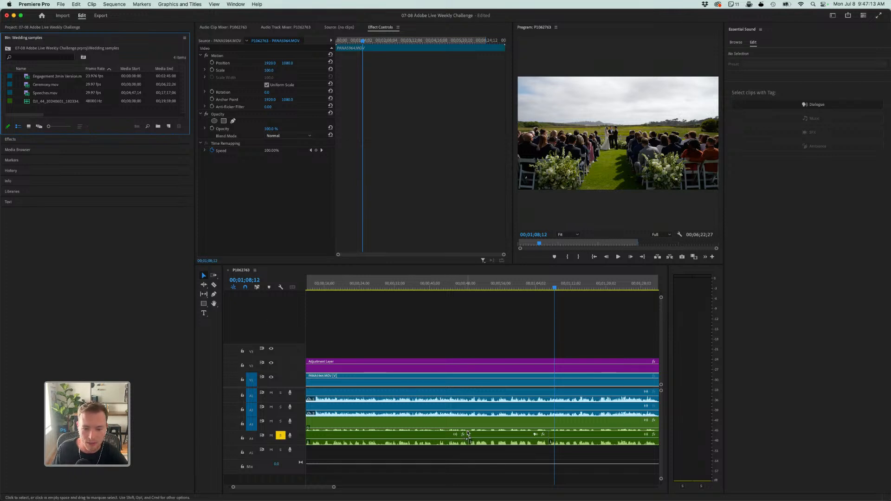
pyautogui.click(565, 288)
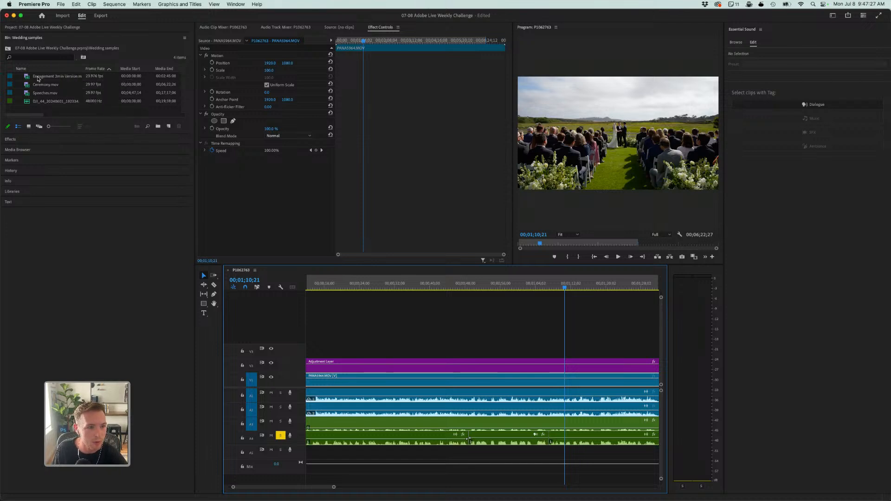
pyautogui.rightClick(38, 76)
pyautogui.click(32, 78)
pyautogui.rightClick(37, 76)
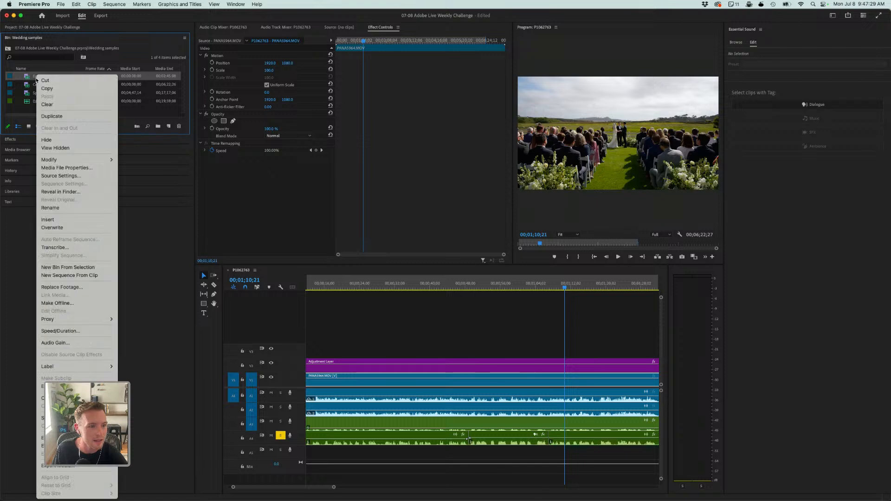
pyautogui.click(68, 276)
# - Scrub through the engagement sequence to the proposal, select the audio clip and listen to it up to about 00:01:31
pyautogui.press('space')
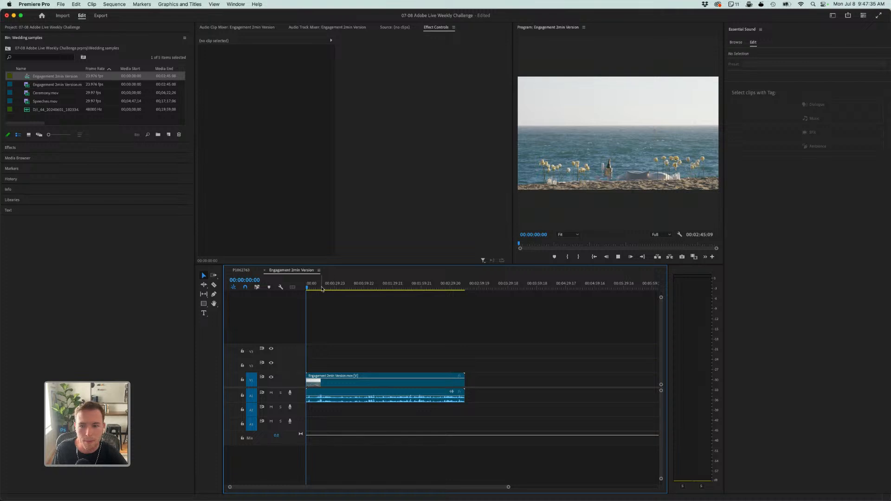
pyautogui.click(333, 288)
pyautogui.moveTo(334, 288); pyautogui.dragTo(371, 296)
pyautogui.press('space')
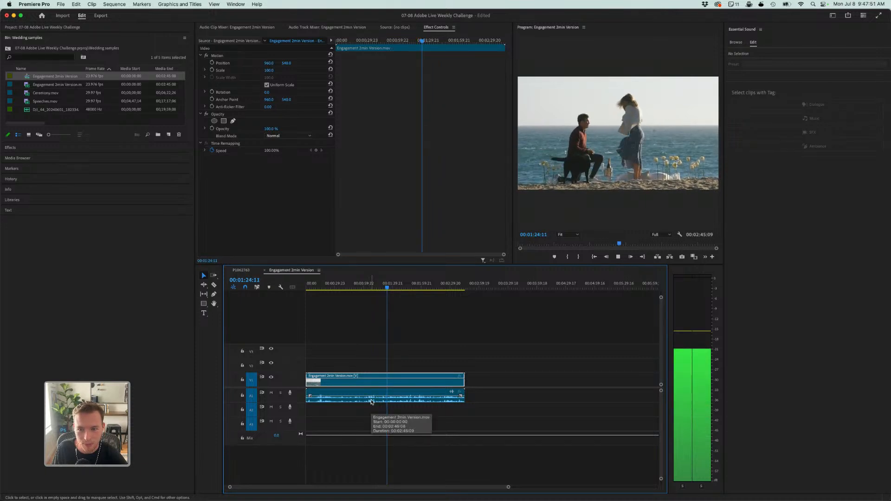
pyautogui.moveTo(384, 400); pyautogui.dragTo(384, 398)
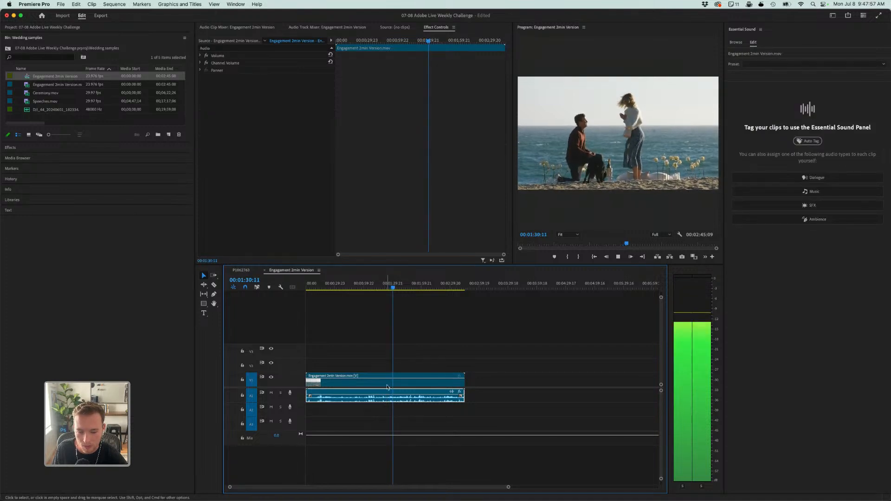
pyautogui.press('space')
# - Enlarge the Program monitor by shrinking the Effect Controls and timeline areas
pyautogui.moveTo(513, 217); pyautogui.dragTo(360, 227)
pyautogui.moveTo(403, 268); pyautogui.dragTo(367, 382)
pyautogui.moveTo(359, 339); pyautogui.dragTo(264, 341)
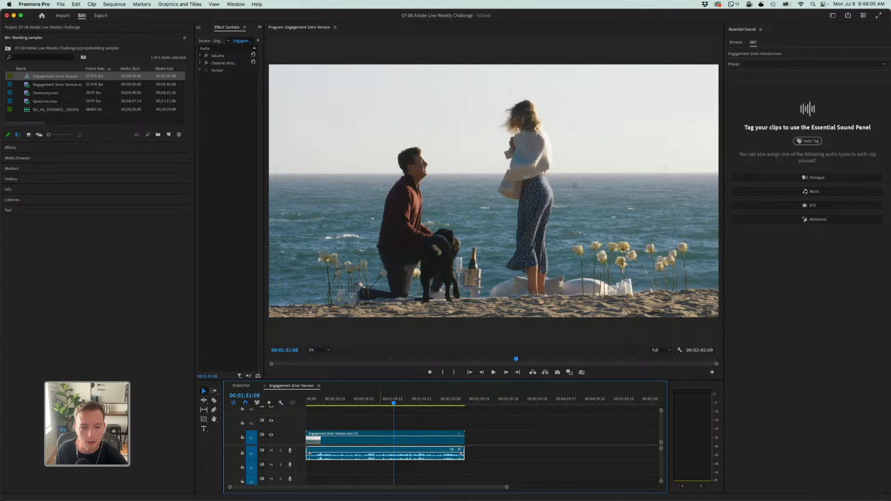
# - Split the engagement audio clip at about 00:01:22 and listen to the proposal speech around and after the cut
pyautogui.click(380, 403)
pyautogui.press('space')
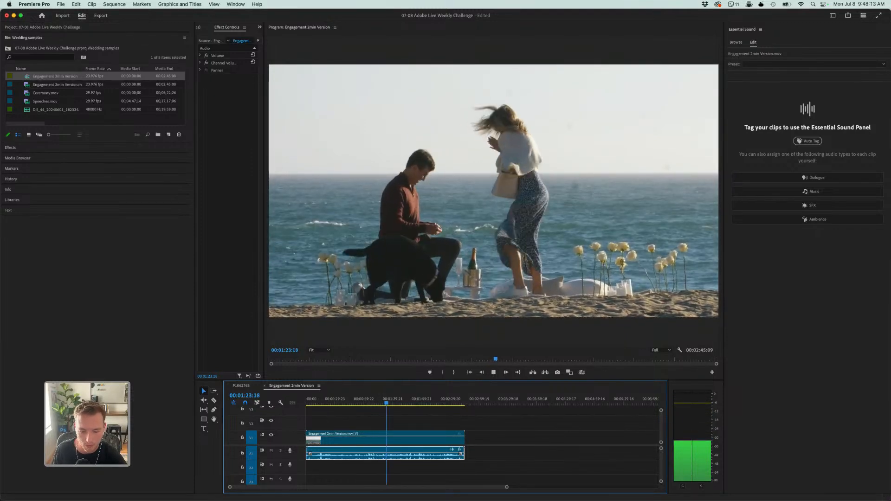
pyautogui.press('c')
pyautogui.click(385, 456)
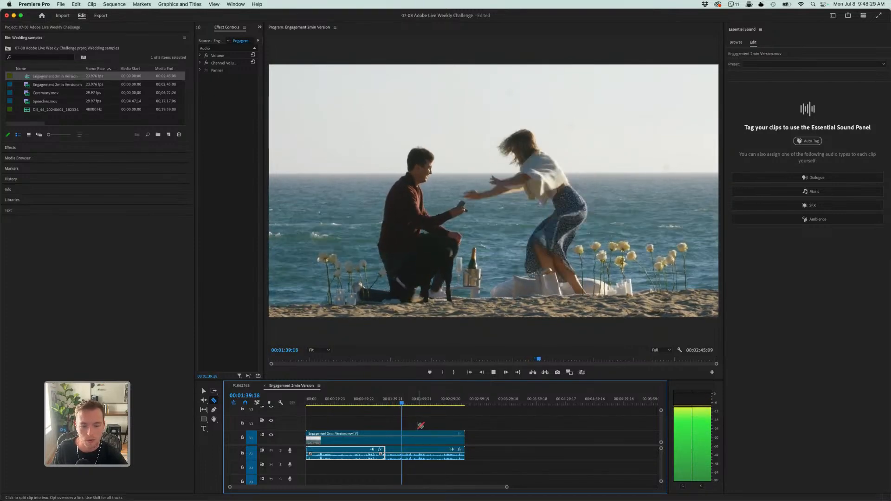
pyautogui.click(393, 404)
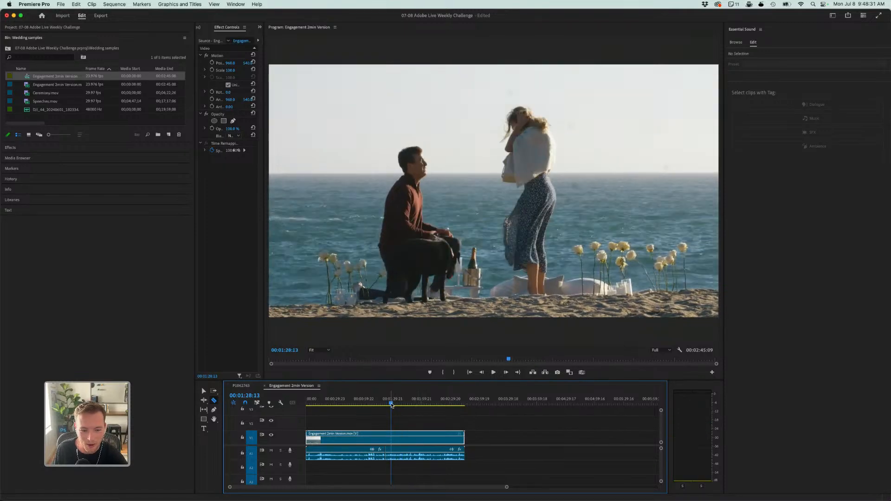
pyautogui.press('space')
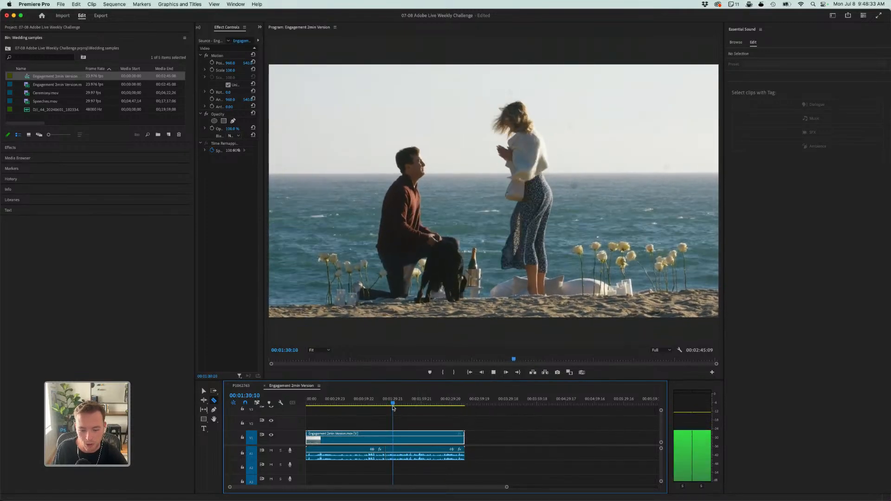
pyautogui.press('space')
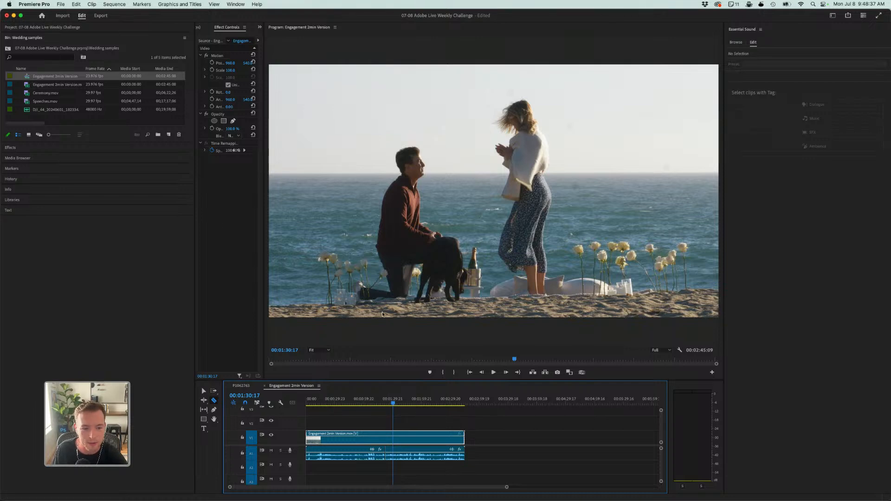
# - Apply the Hard Limiter audio effect to the engagement audio segment after the cut and select that segment
pyautogui.click(11, 148)
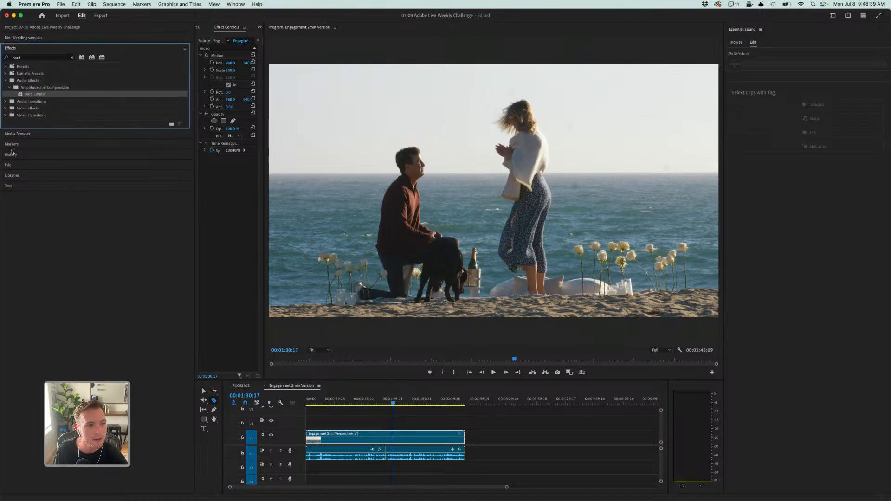
pyautogui.press('v')
pyautogui.moveTo(346, 356); pyautogui.dragTo(402, 454)
pyautogui.click(404, 455)
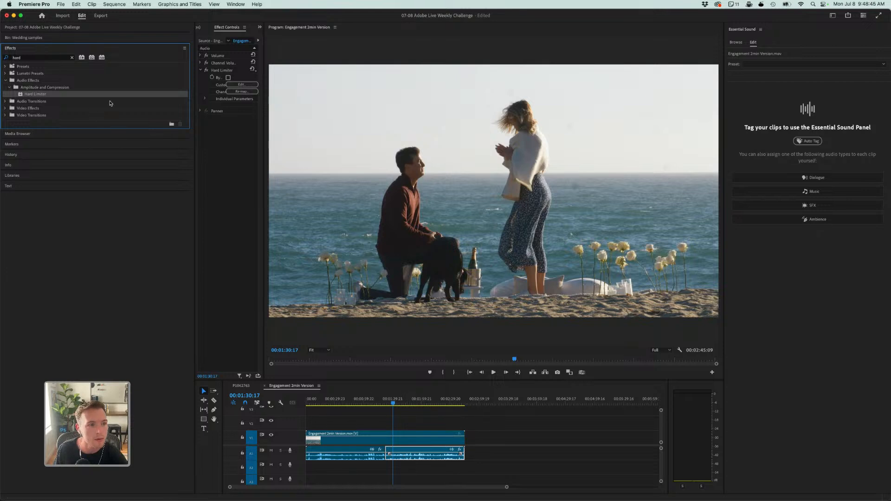
# - Set the segment's Hard Limiter to the Limit to -3dB preset and close the effect editor
pyautogui.click(241, 84)
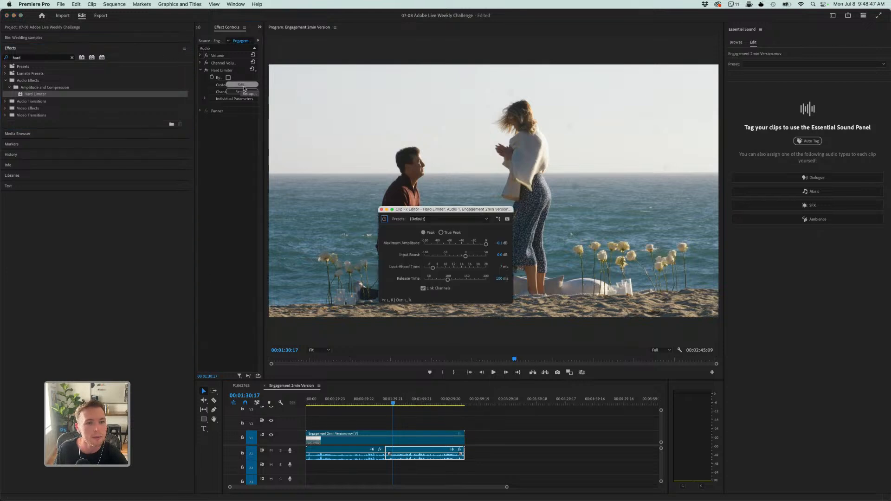
pyautogui.click(422, 219)
pyautogui.click(452, 273)
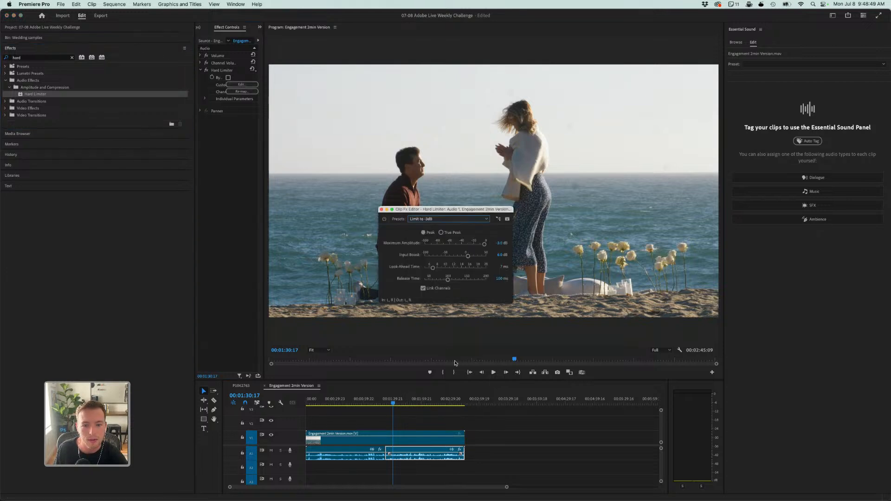
pyautogui.click(382, 210)
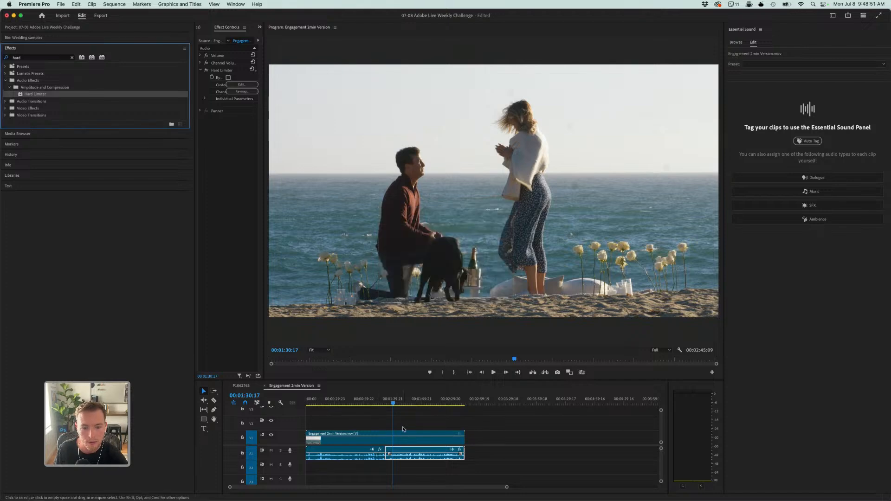
# - Listen to the limited proposal speech from just after the cut to find where its spoken passage ends
pyautogui.click(388, 402)
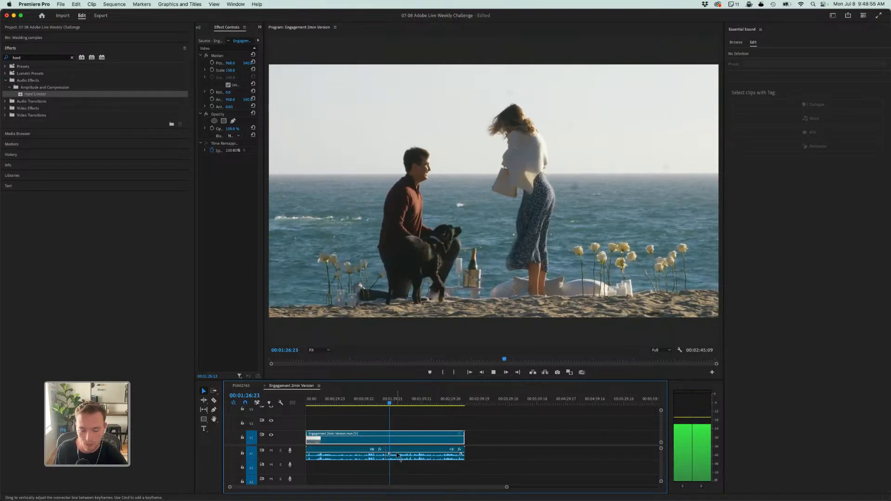
pyautogui.press('space')
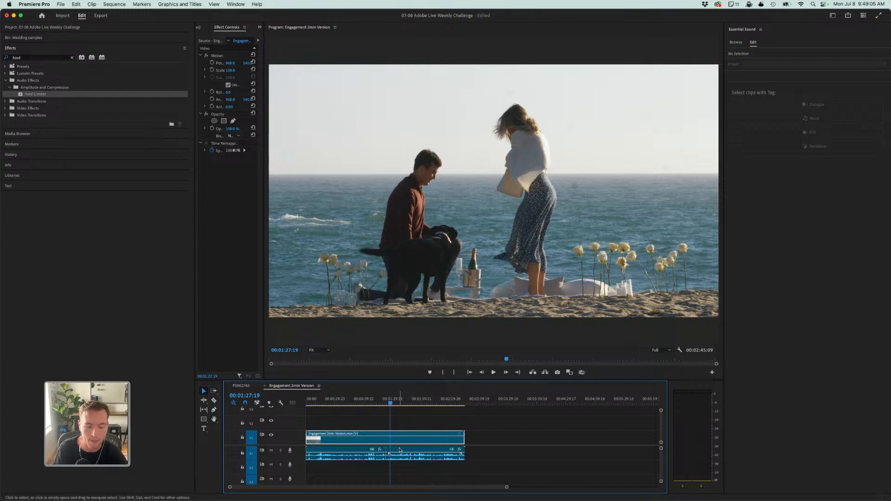
pyautogui.press('space')
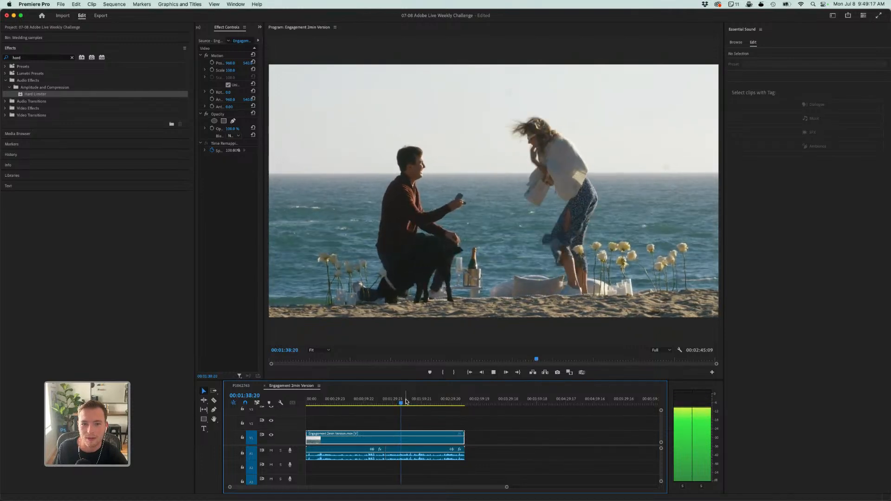
pyautogui.press('space')
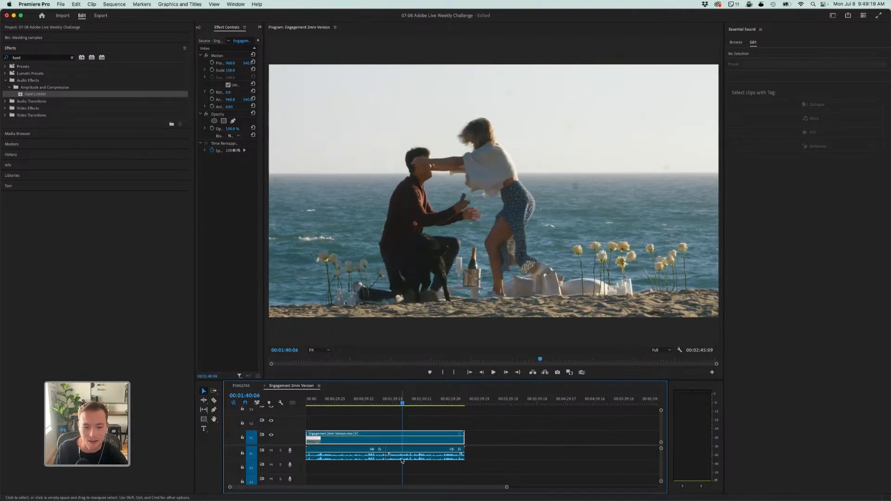
pyautogui.press('=')
pyautogui.press('=')
pyautogui.press('=')
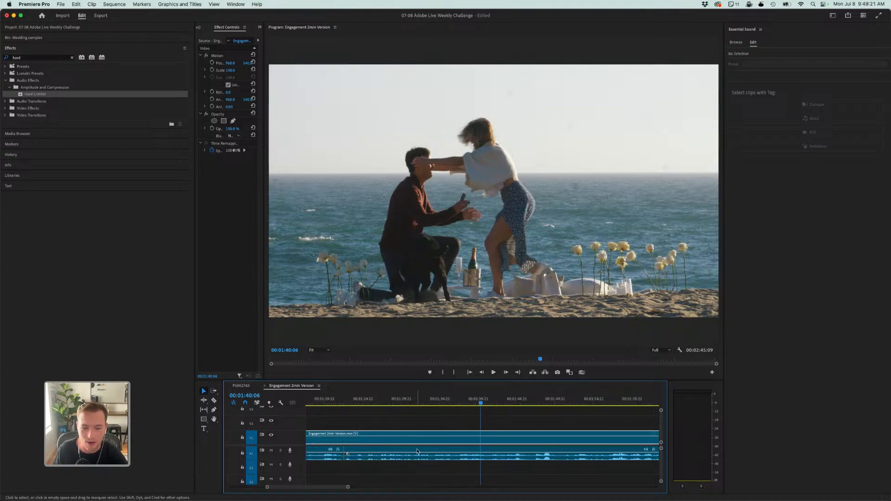
pyautogui.moveTo(467, 403); pyautogui.dragTo(420, 401)
pyautogui.press('space')
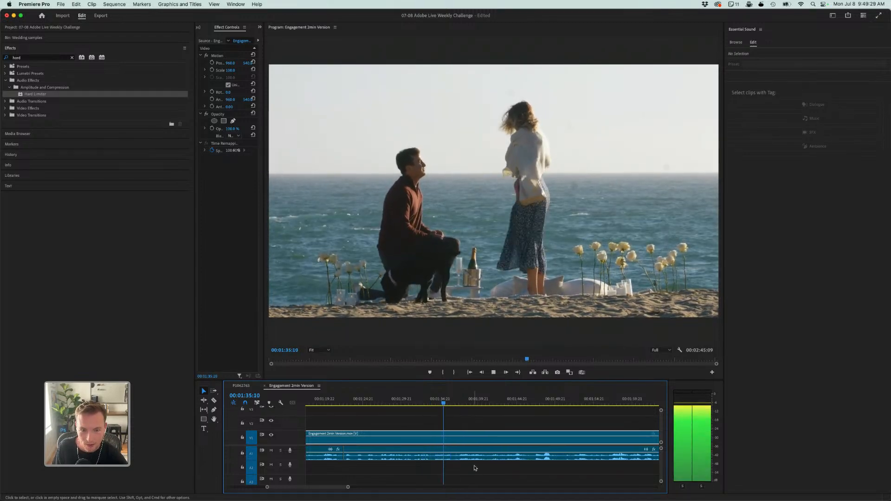
# - Split the limited audio again at 00:01:36:17 and select the segment between the two cuts
pyautogui.press('space')
pyautogui.press('c')
pyautogui.click(454, 455)
pyautogui.press('v')
pyautogui.click(448, 455)
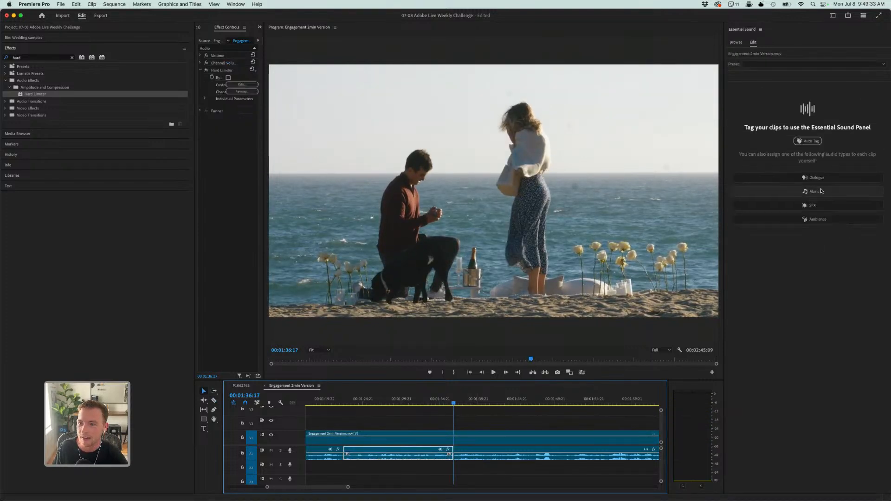
# - Tag the selected segment as Dialogue, apply Enhance Speech and play it from 00:01:22 past its end
pyautogui.click(800, 179)
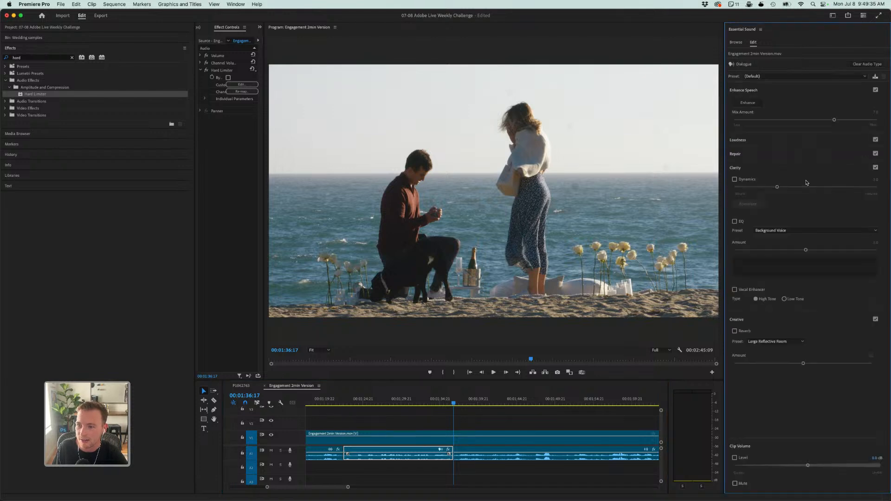
pyautogui.click(747, 103)
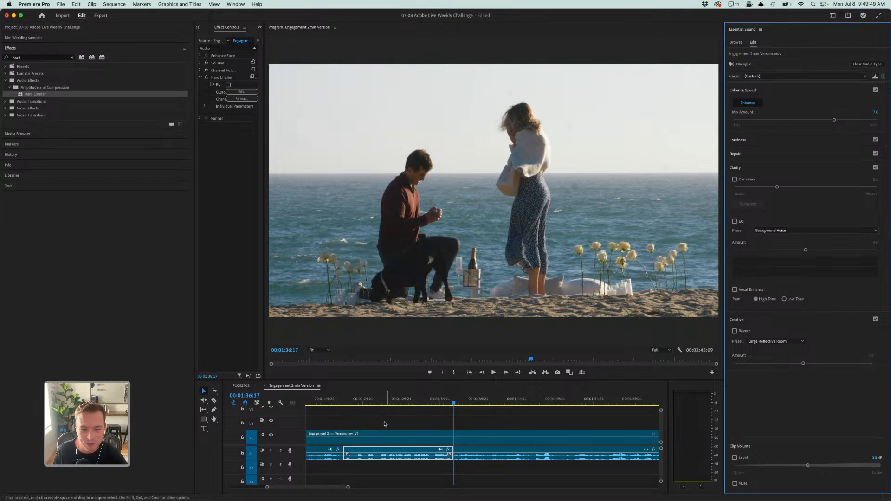
pyautogui.click(343, 401)
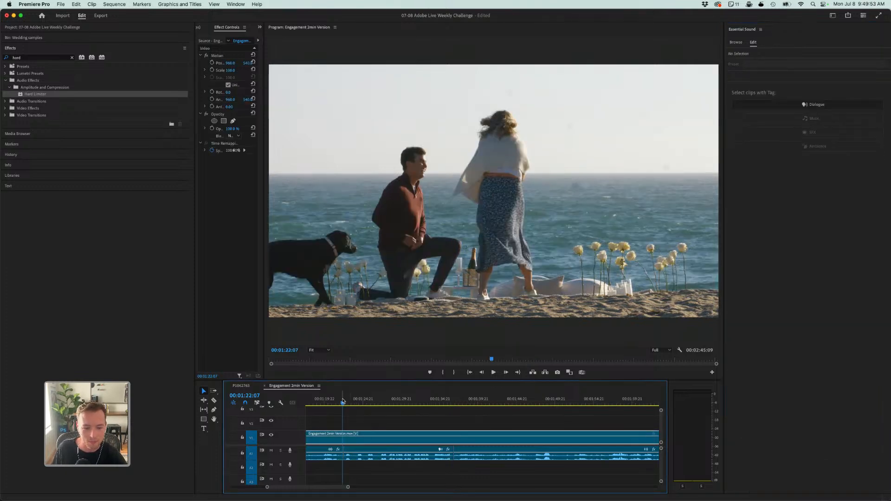
pyautogui.press('space')
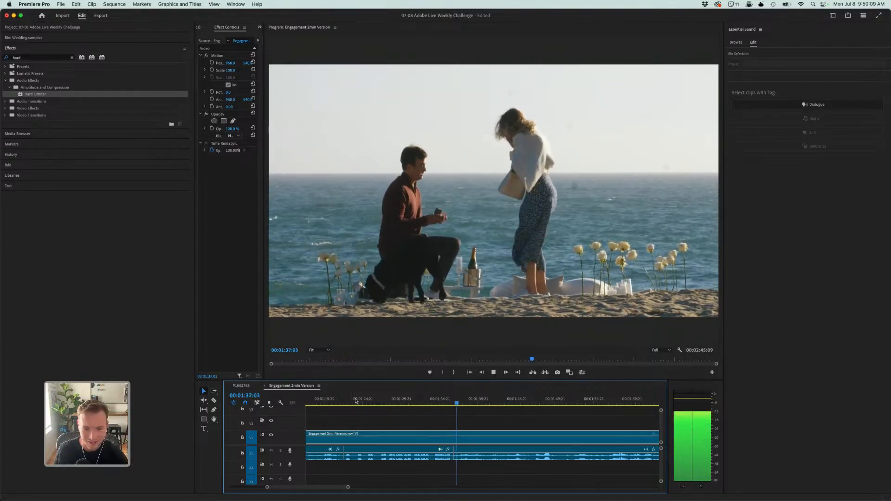
pyautogui.press('space')
# - Select the enhanced proposal segment at about 00:01:30 and set its Enhance Speech mix amount to 6.0
pyautogui.click(400, 402)
pyautogui.click(400, 455)
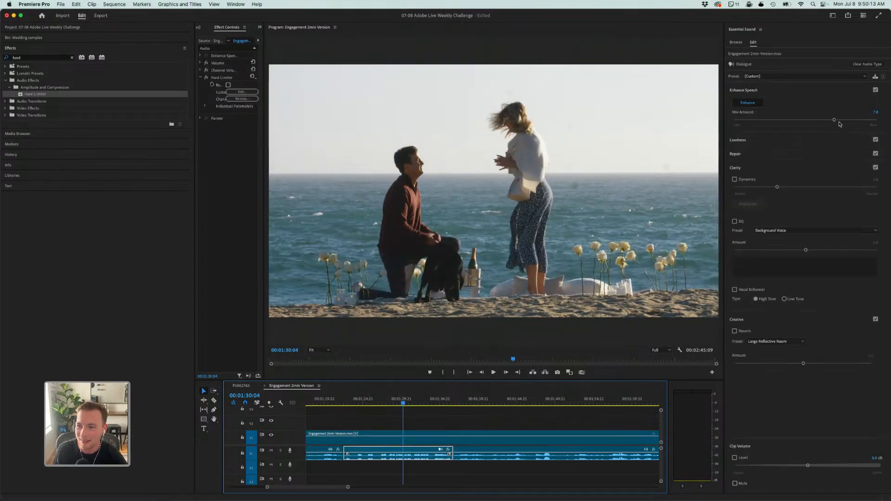
pyautogui.moveTo(834, 120); pyautogui.dragTo(822, 126)
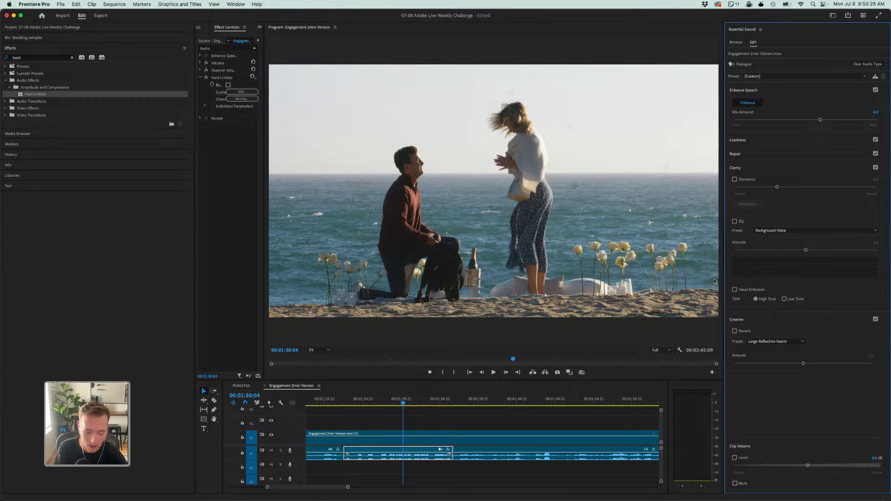
# - Play the enhanced proposal segment from its start at about 00:01:22 until just past its ending cut
pyautogui.click(366, 414)
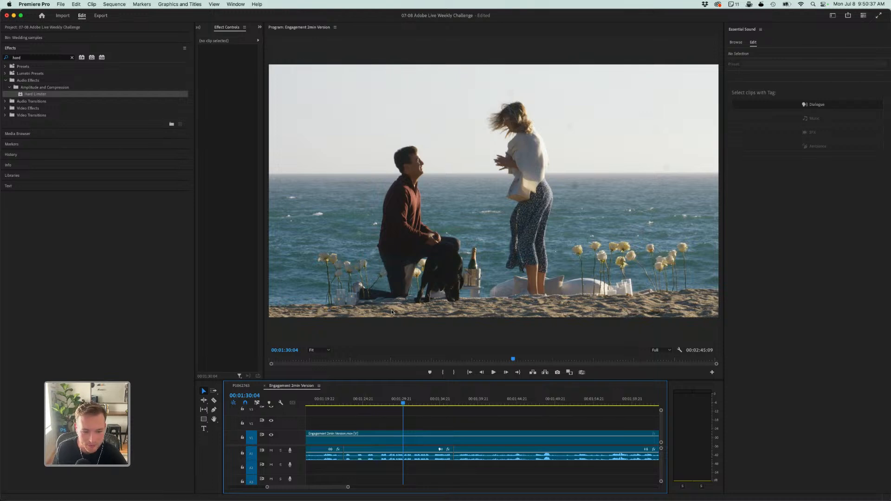
pyautogui.click(375, 400)
pyautogui.click(395, 455)
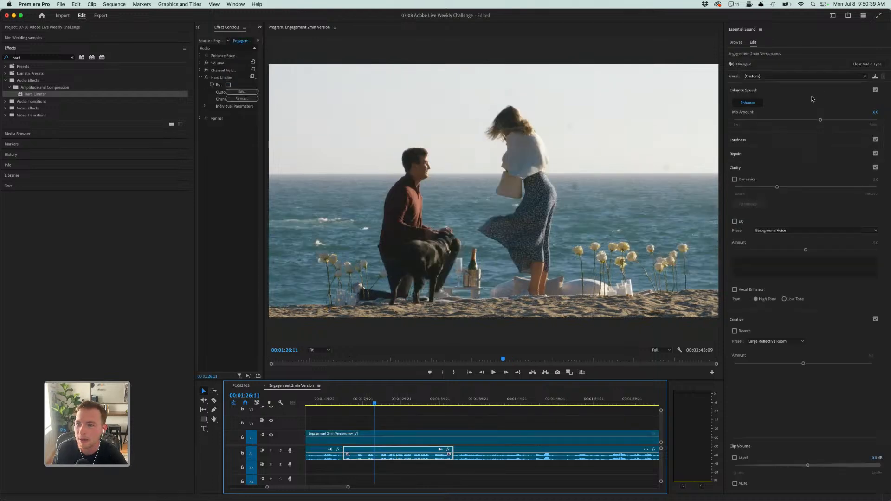
pyautogui.click(347, 401)
pyautogui.press('space')
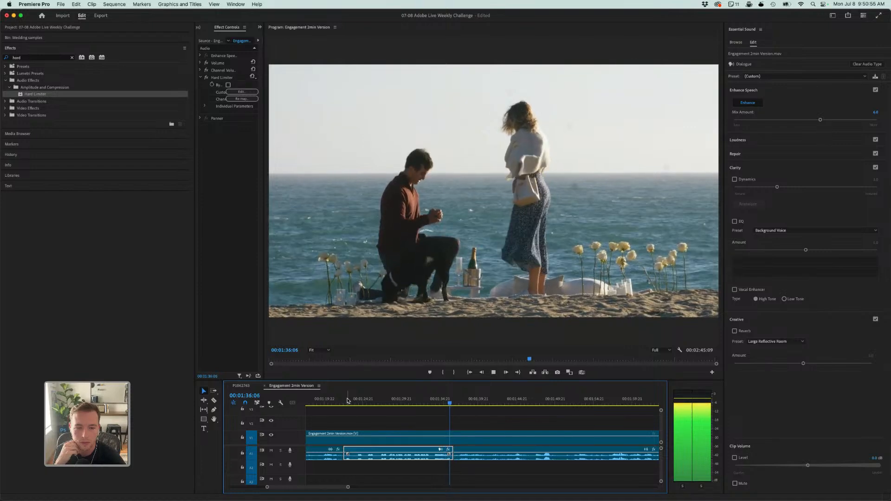
pyautogui.press('space')
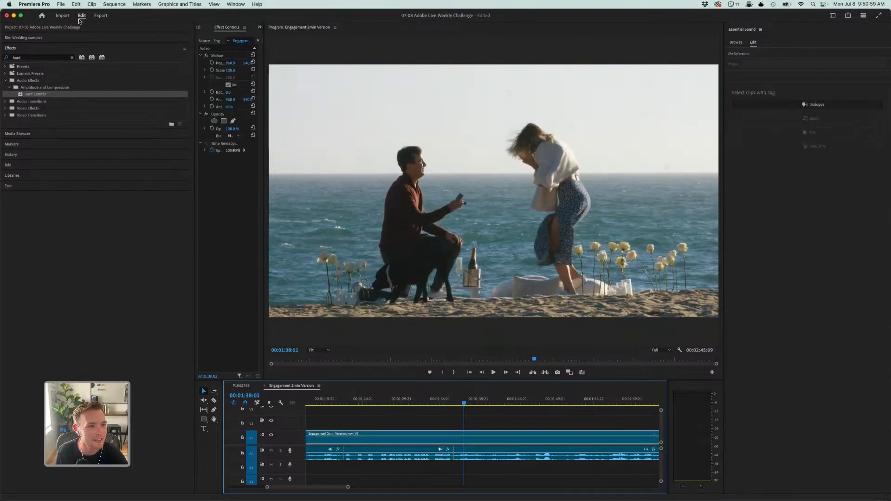
# - Add a Constant Power crossfade to the audio cut at the end of the enhanced proposal segment
pyautogui.click(37, 58)
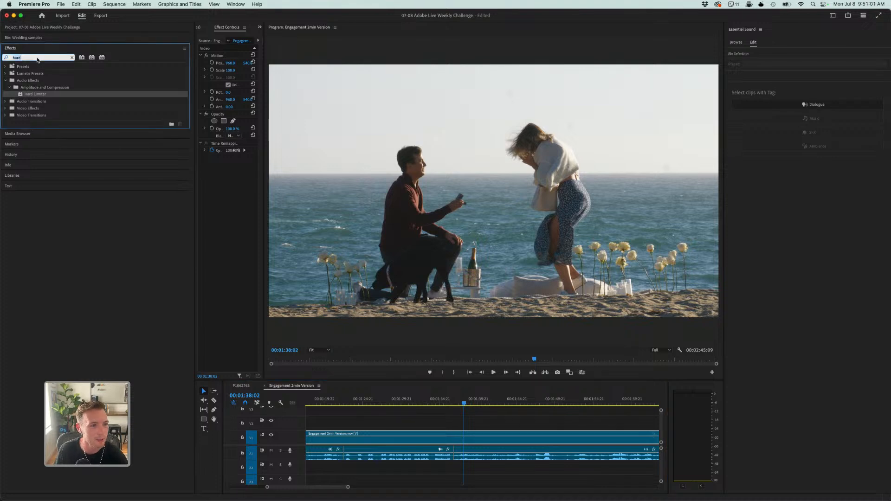
pyautogui.write('cros')
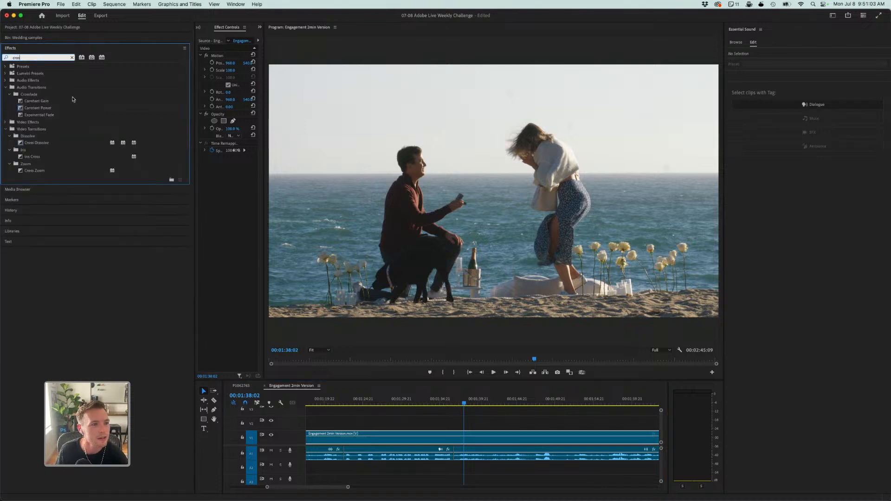
pyautogui.moveTo(42, 108); pyautogui.dragTo(453, 456)
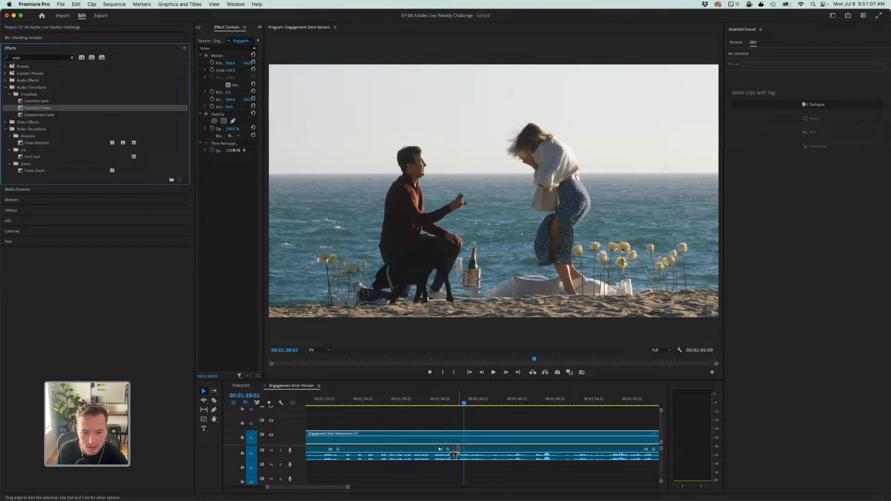
pyautogui.click(448, 400)
pyautogui.press('=')
pyautogui.press('=')
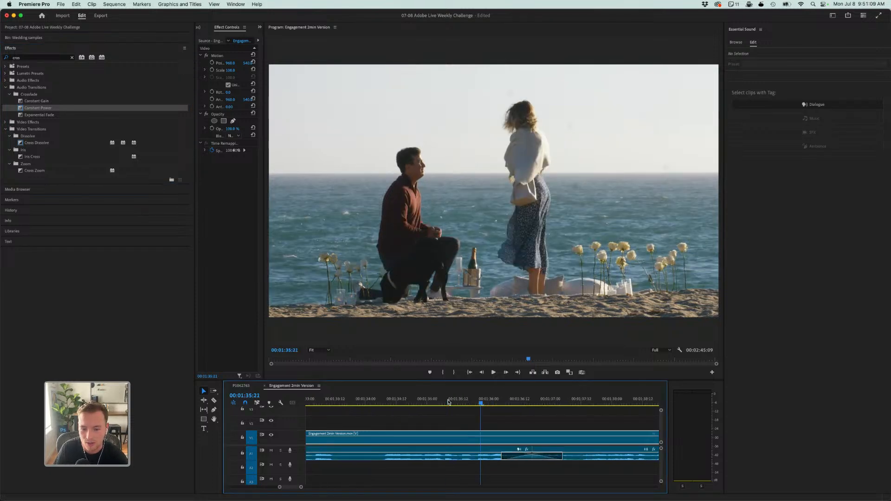
pyautogui.moveTo(502, 457)
pyautogui.mouseDown()
pyautogui.moveTo(468, 457)
pyautogui.moveTo(478, 458)
pyautogui.moveTo(481, 441)
pyautogui.moveTo(483, 467)
pyautogui.moveTo(483, 457)
pyautogui.moveTo(465, 454)
pyautogui.moveTo(506, 460)
pyautogui.moveTo(510, 472)
pyautogui.moveTo(509, 462)
pyautogui.mouseUp()
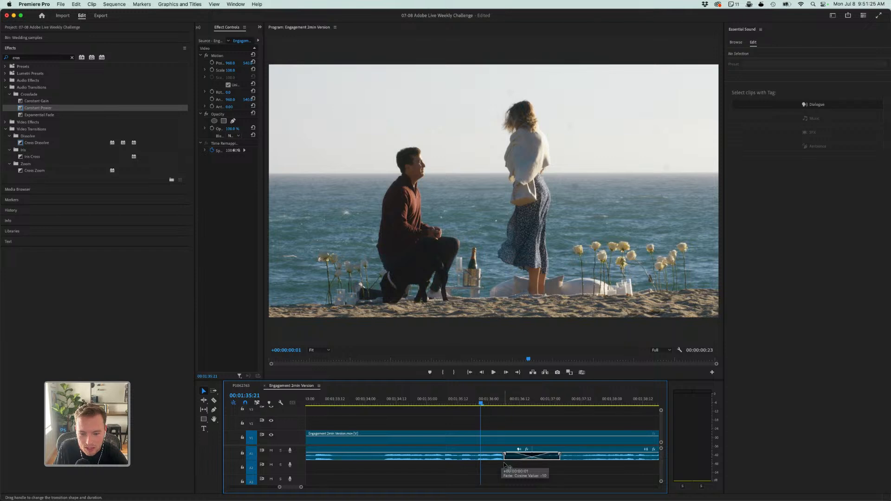
pyautogui.moveTo(505, 464); pyautogui.dragTo(502, 463)
pyautogui.click(504, 474)
# - Play the proposal audio from 00:01:35:08 across the crossfade to check the transition out of the enhanced segment
pyautogui.click(448, 400)
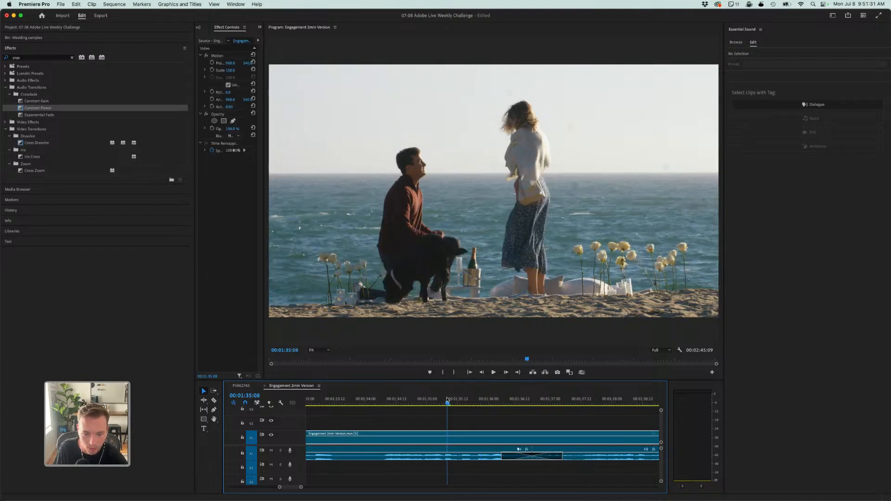
pyautogui.press('space')
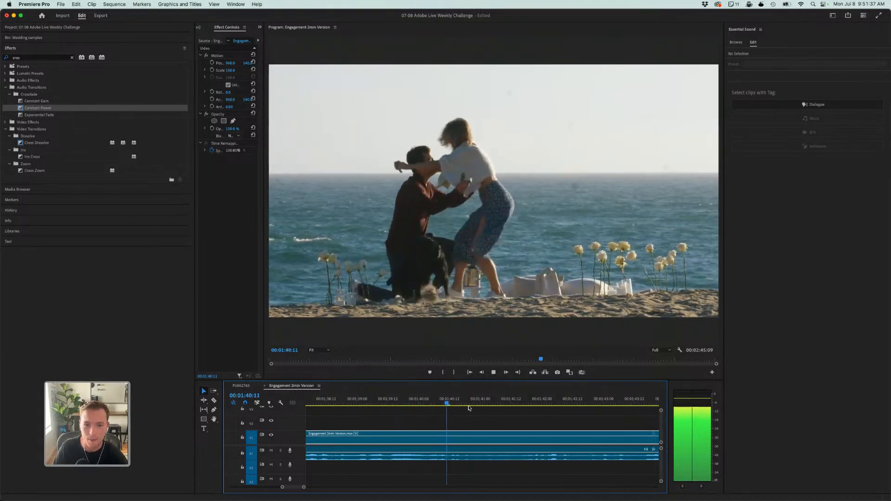
pyautogui.press('space')
pyautogui.press('-')
pyautogui.press('-')
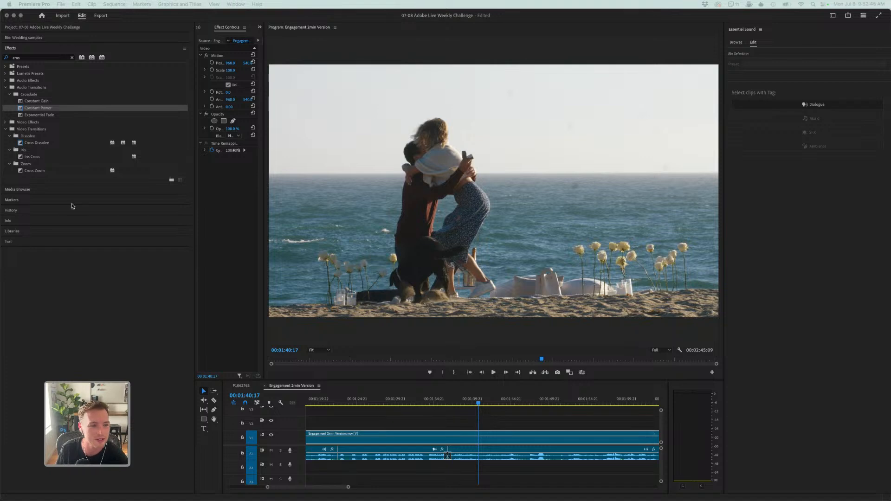
# - Create a new sequence from the Speeches.mov clip in the Wedding samples bin
pyautogui.click(26, 37)
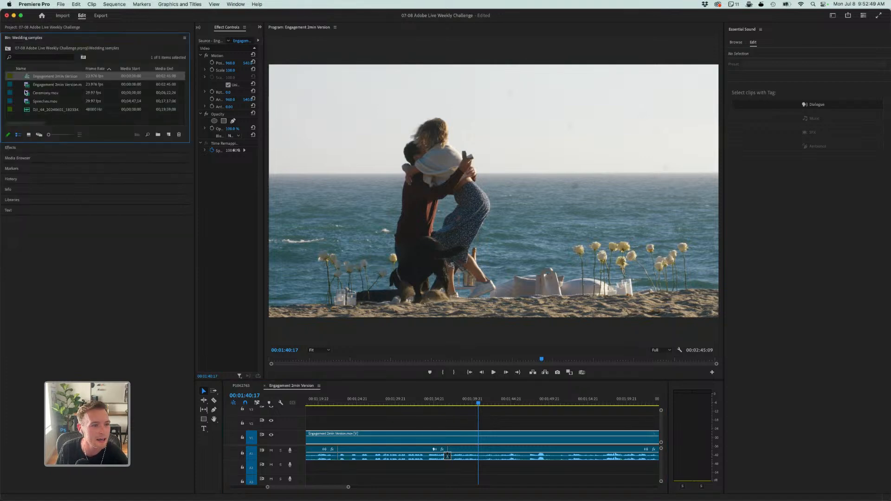
pyautogui.rightClick(41, 100)
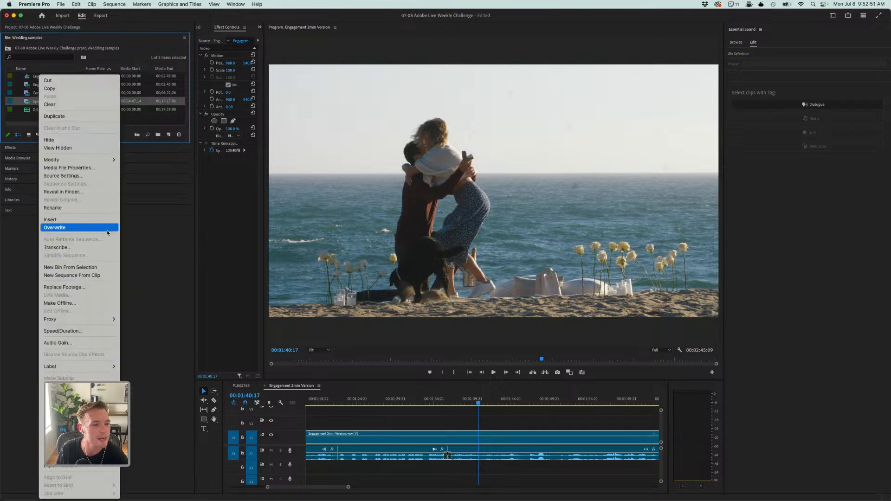
pyautogui.click(101, 277)
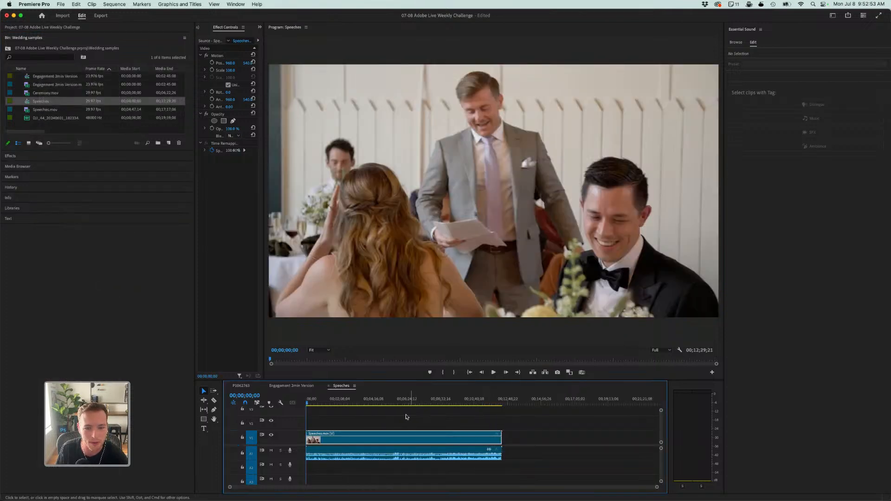
# - Play the Speeches sequence from its beginning to listen to the unprocessed speech, and select its audio clip
pyautogui.click(348, 403)
pyautogui.click(315, 402)
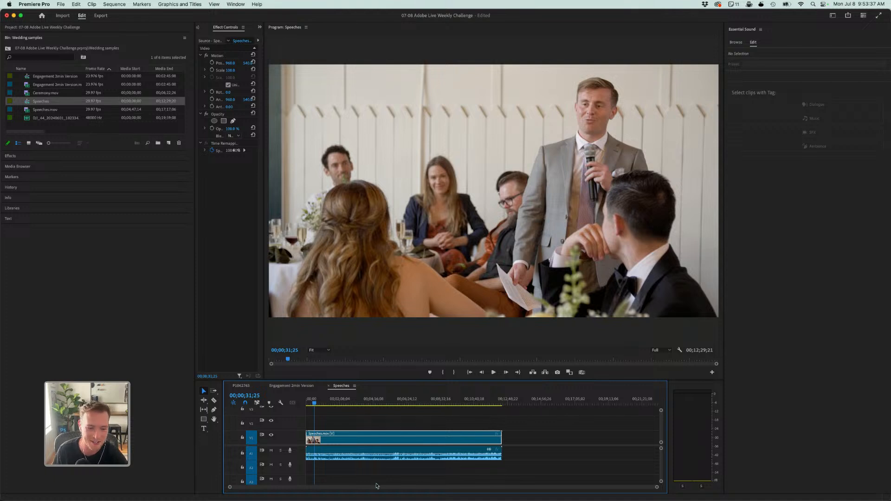
pyautogui.click(307, 403)
pyautogui.press('space')
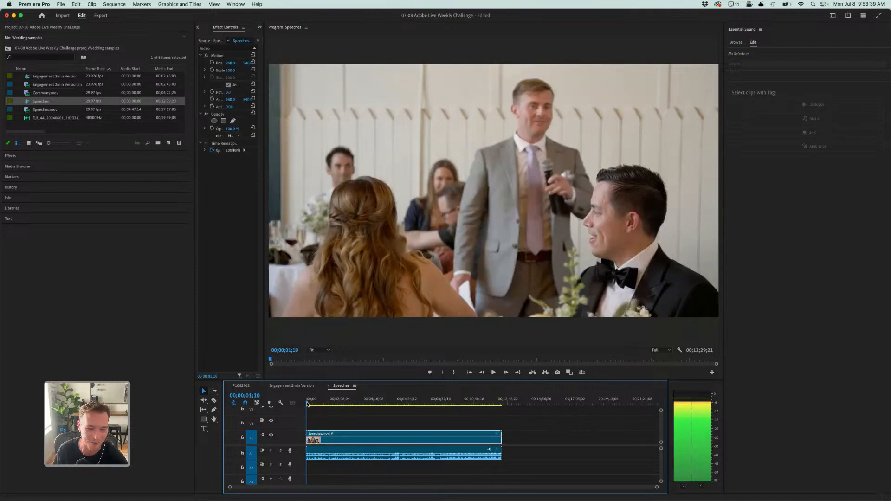
pyautogui.click(308, 403)
pyautogui.press('space')
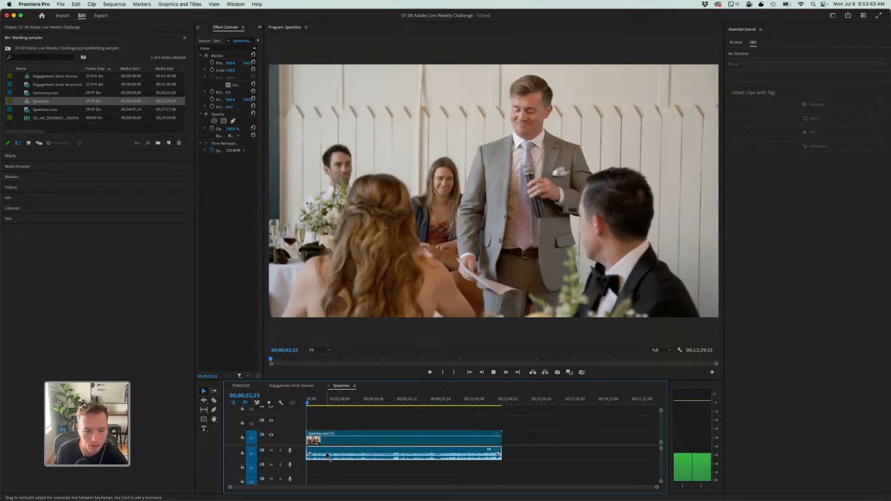
pyautogui.click(326, 455)
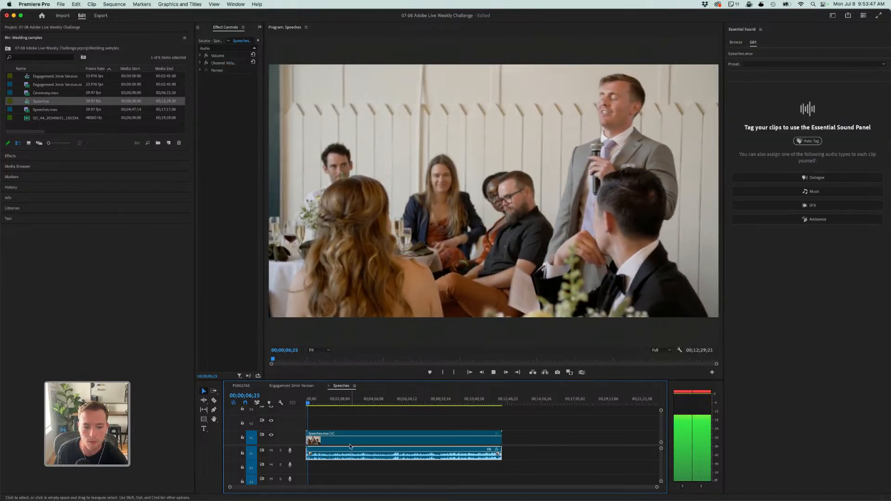
pyautogui.press('space')
# - Find the Hard Limiter effect by searching for "hard" and apply it to the Speeches audio clip
pyautogui.click(11, 157)
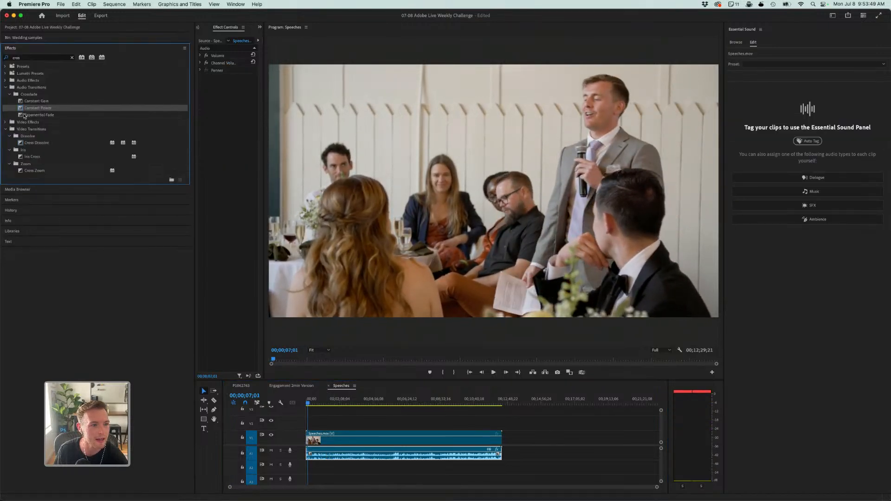
pyautogui.click(72, 57)
pyautogui.click(51, 60)
pyautogui.write('c')
pyautogui.press('BackSpace')
pyautogui.write('hard')
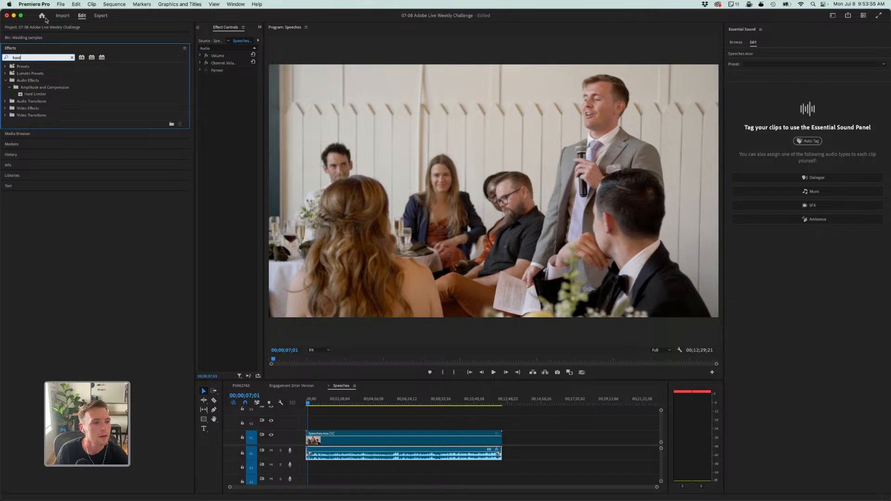
pyautogui.moveTo(40, 95); pyautogui.dragTo(400, 453)
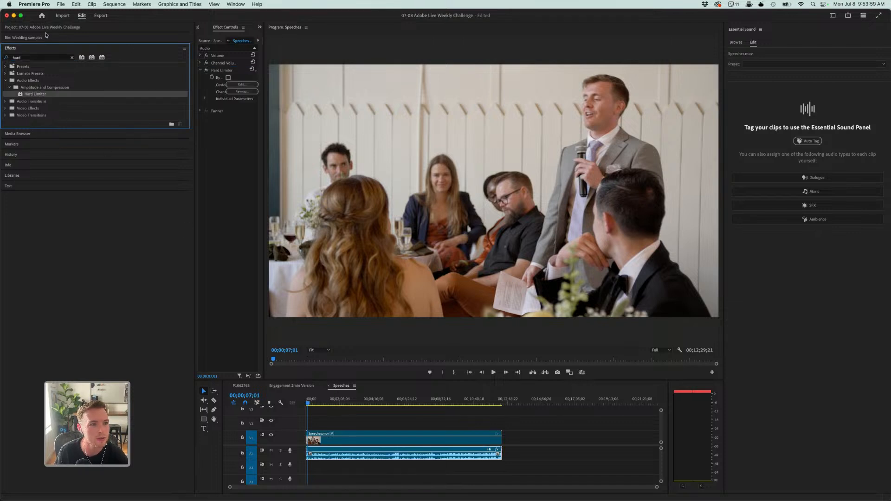
# - Set the Hard Limiter on the Speeches audio to the Limit to -3dB preset
pyautogui.click(241, 85)
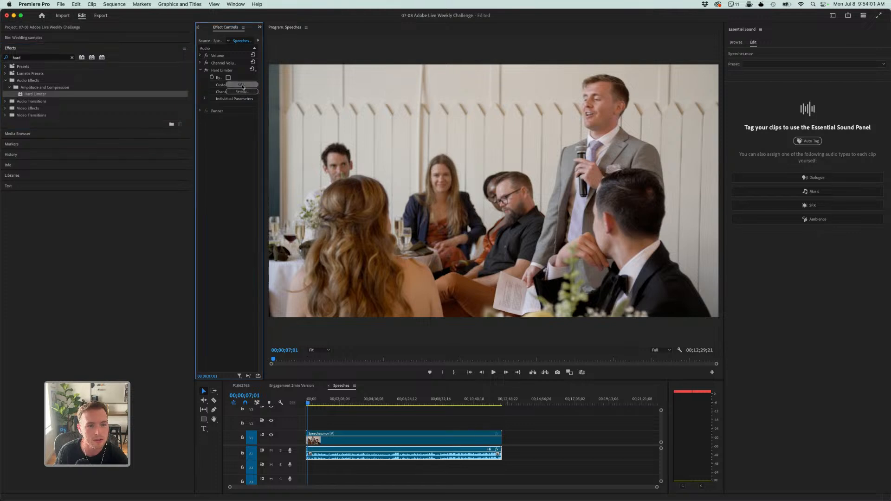
pyautogui.click(448, 219)
pyautogui.click(432, 260)
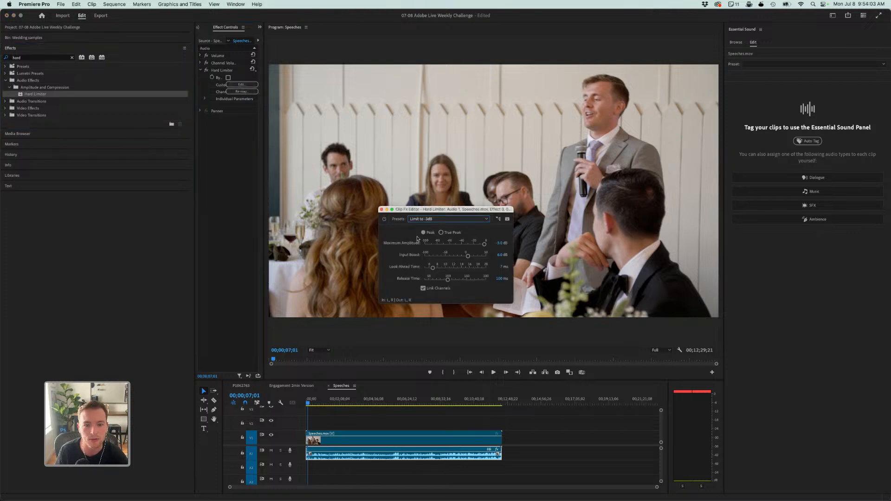
# - Play the limited speech from the beginning of the sequence to find where a passage for enhancement starts
pyautogui.click(335, 427)
pyautogui.press('space')
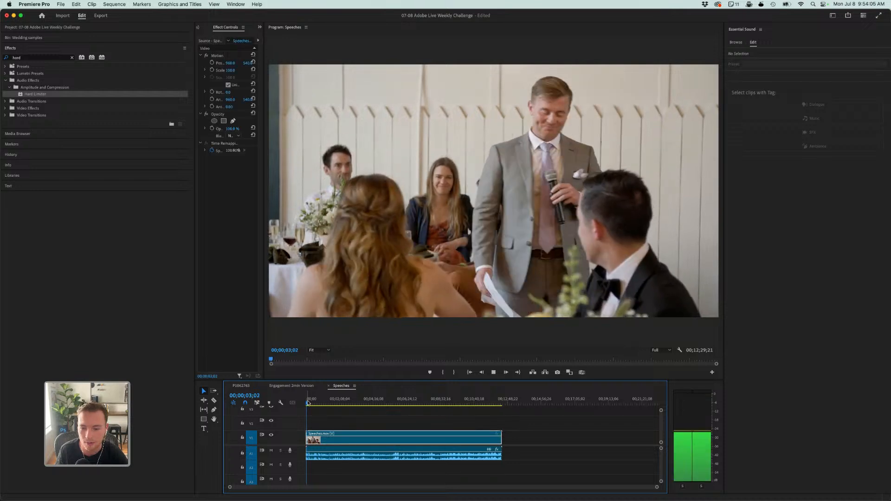
pyautogui.press('=')
pyautogui.press('=')
pyautogui.press('=')
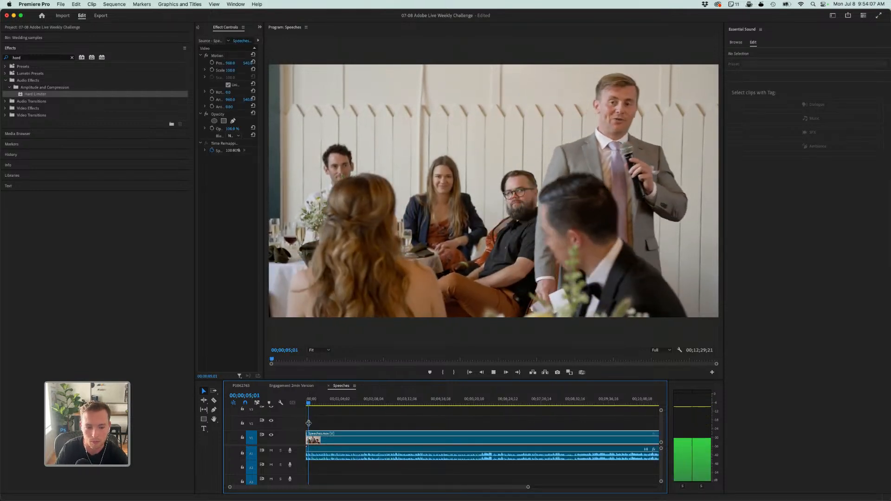
pyautogui.press('space')
pyautogui.press('=')
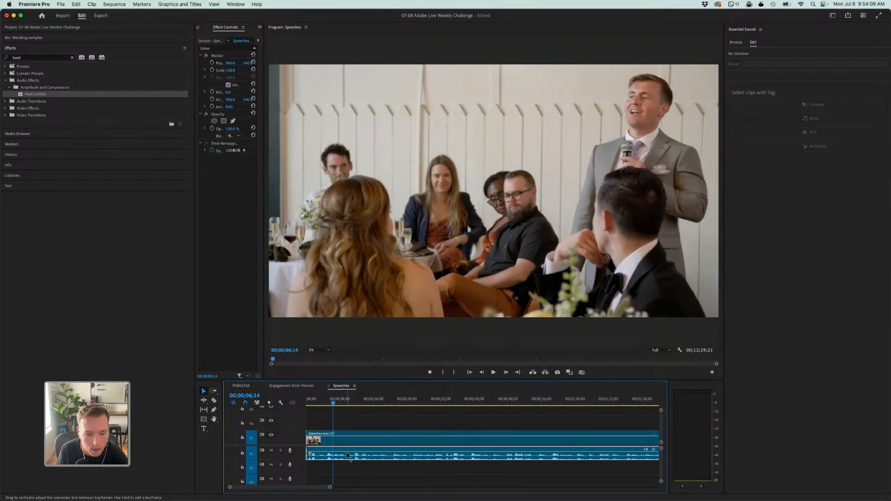
pyautogui.moveTo(347, 455); pyautogui.dragTo(347, 455)
pyautogui.press('space')
# - Split the Speeches audio at about 00;00;05 and close the Hard Limiter editor
pyautogui.press('c')
pyautogui.click(327, 452)
pyautogui.click(203, 390)
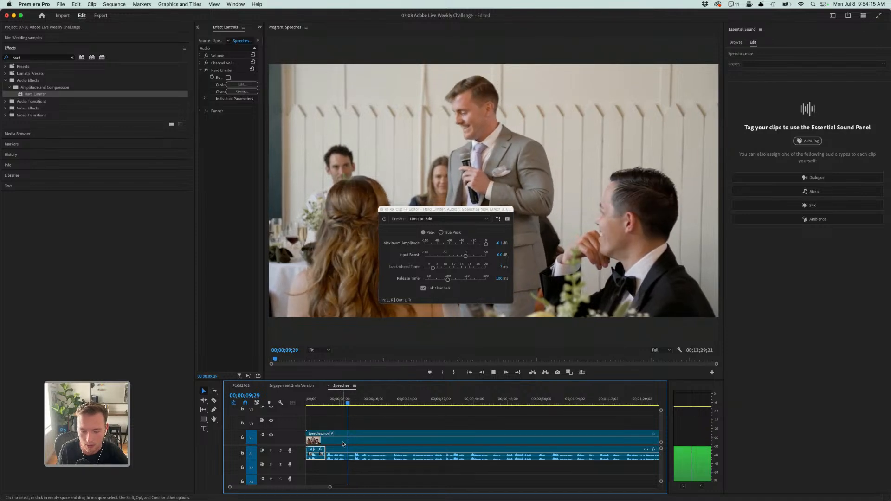
pyautogui.click(381, 209)
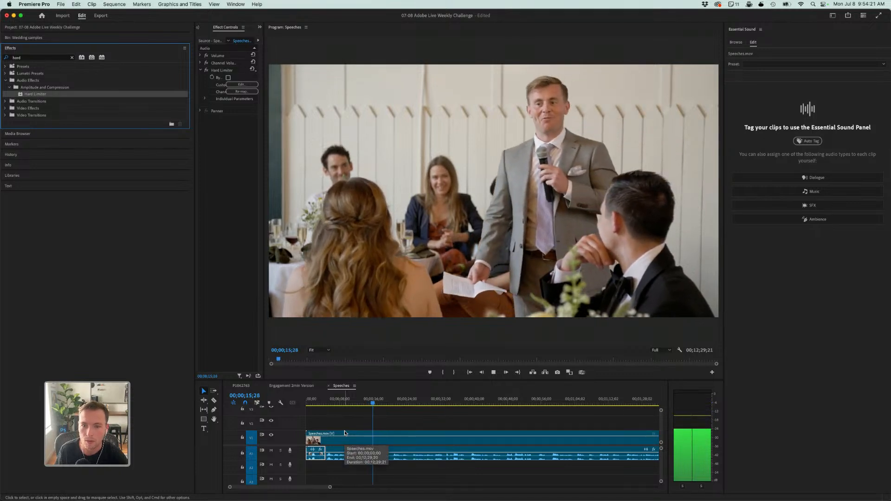
# - Split the Speeches audio again at about 00;00;14 and select the segment between the two cuts
pyautogui.press('space')
pyautogui.press('c')
pyautogui.click(367, 460)
pyautogui.click(342, 402)
pyautogui.press('v')
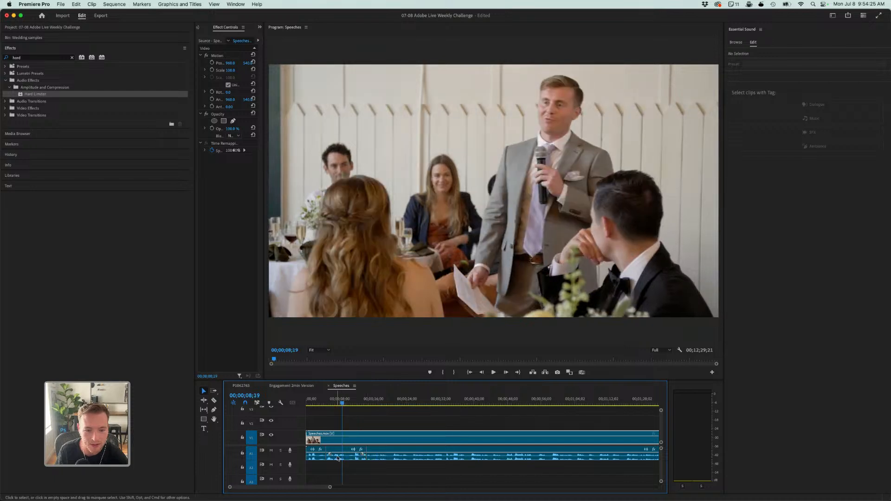
pyautogui.click(338, 457)
pyautogui.click(381, 210)
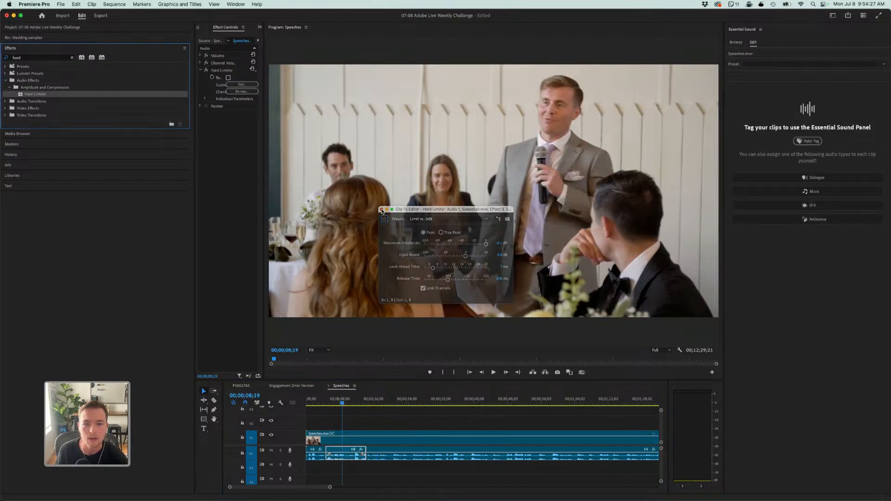
# - Tag the selected speech segment as Dialogue in the Audio workspace and apply Enhance Speech to it
pyautogui.click(833, 16)
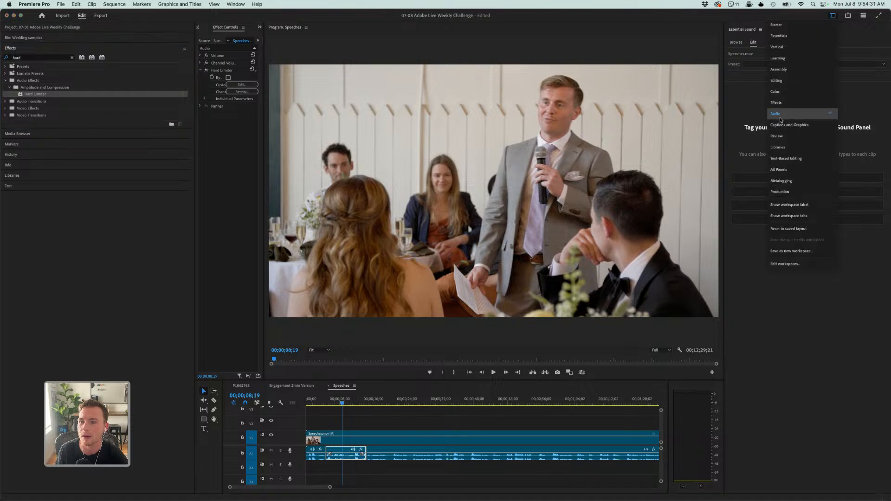
pyautogui.click(778, 115)
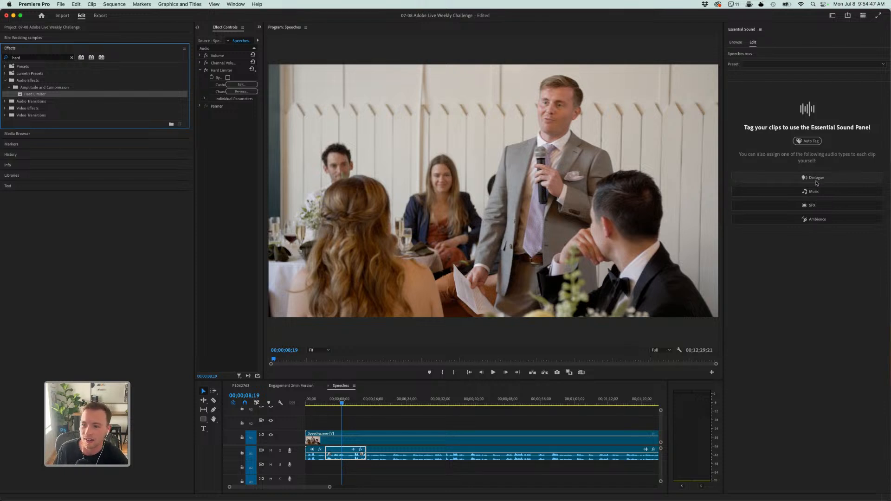
pyautogui.click(813, 178)
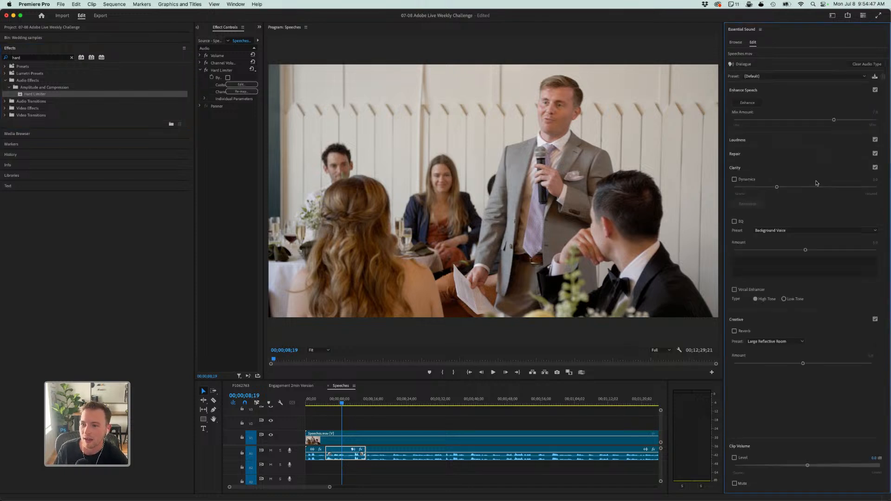
pyautogui.click(752, 103)
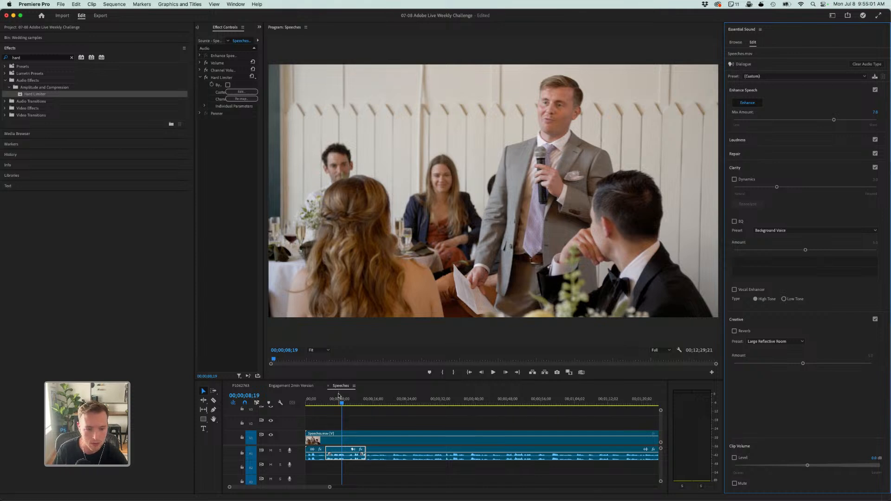
# - Play the enhanced speech segment from its start to hear the result of Enhance Speech
pyautogui.click(325, 402)
pyautogui.press('space')
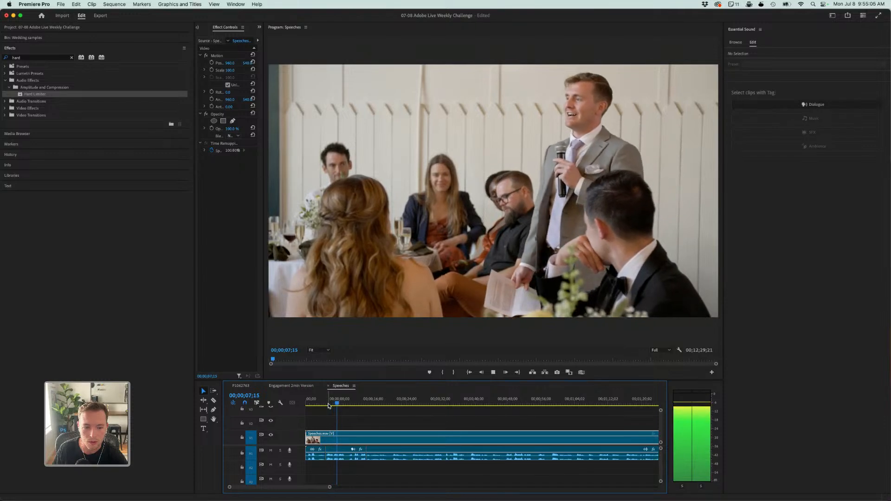
pyautogui.press('space')
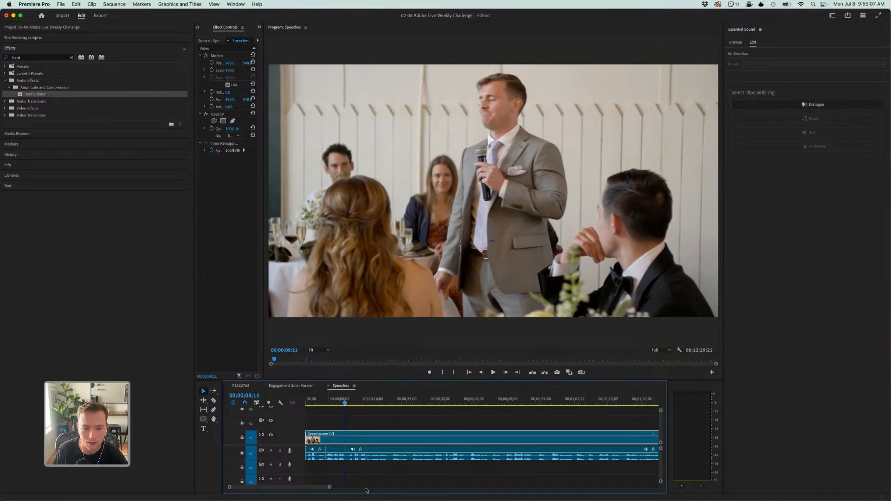
# - Set the enhanced segment's Enhance Speech Mix Amount to 6.0 and play from its start into the unenhanced speech to compare
pyautogui.click(348, 454)
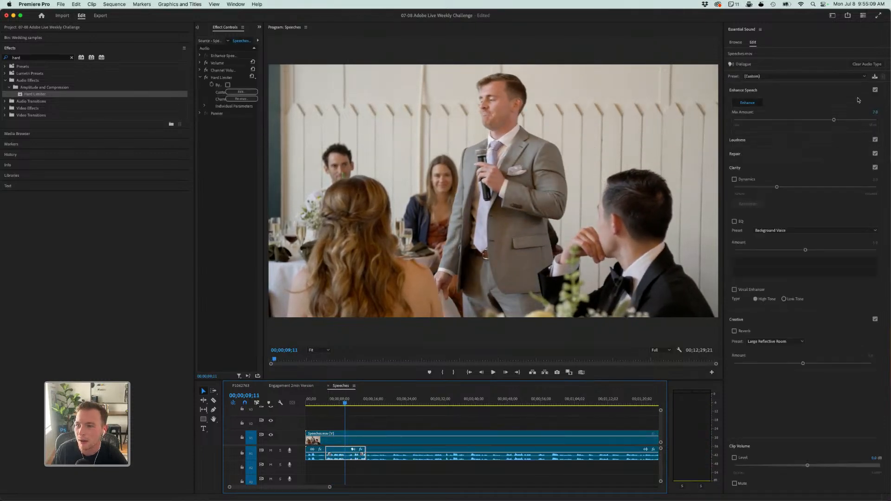
pyautogui.moveTo(834, 120); pyautogui.dragTo(820, 127)
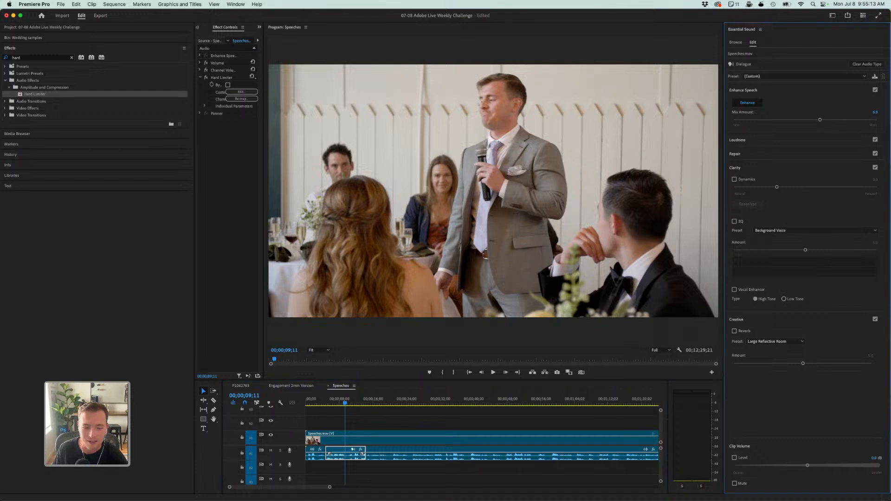
pyautogui.click(326, 403)
pyautogui.press('space')
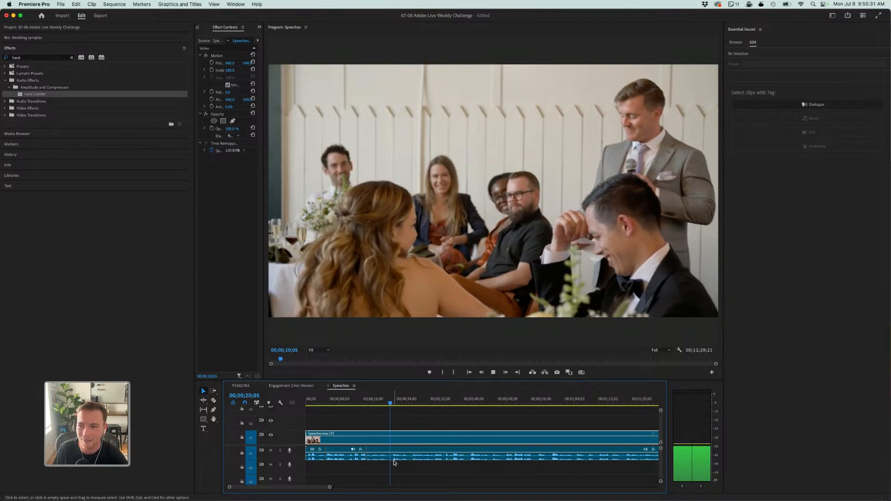
pyautogui.press('space')
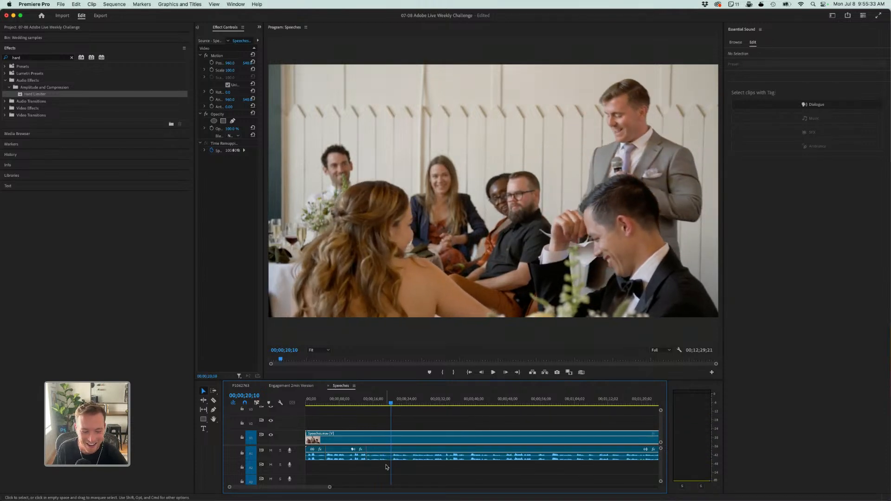